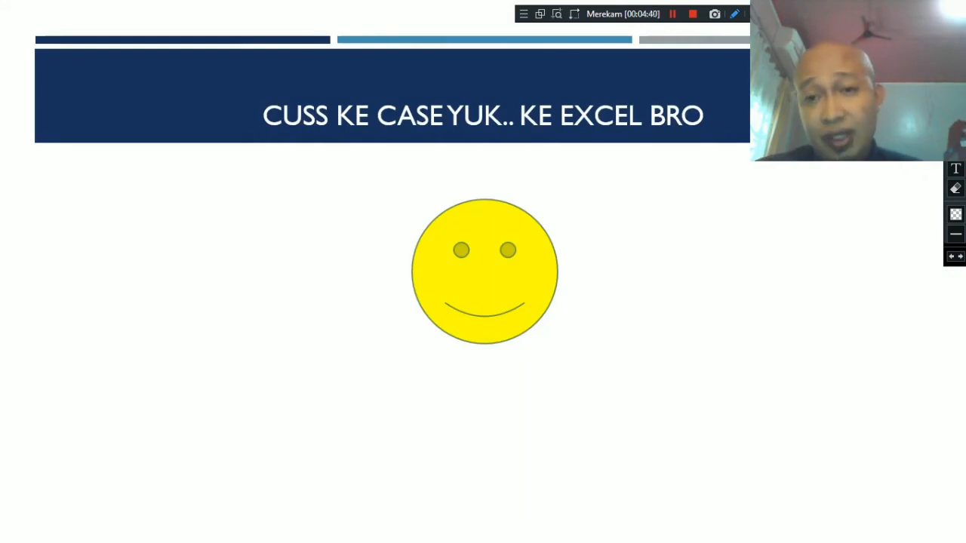
# Leave the slide show for the Excel questionnaire workbook and highlight the respondent numbers in A3:A15
pyautogui.press('Escape')
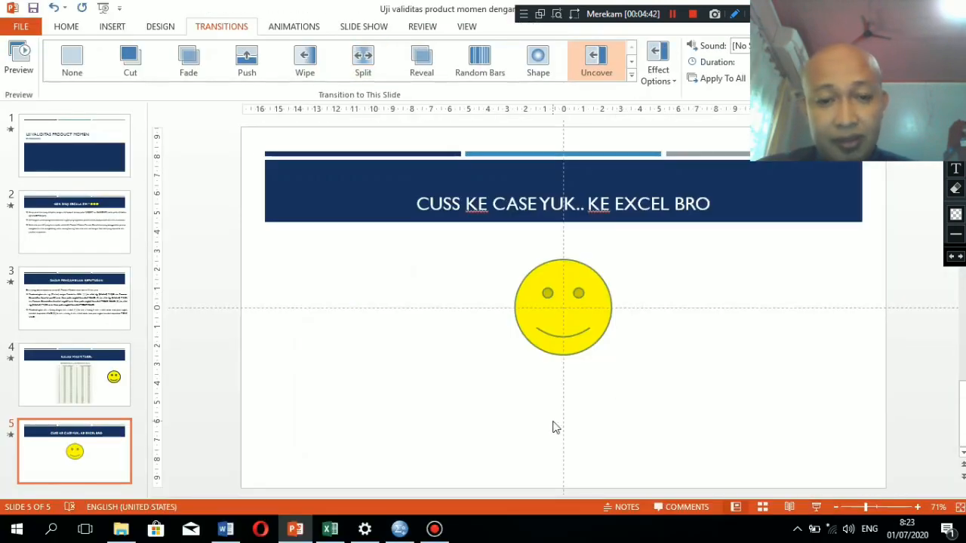
pyautogui.click(330, 530)
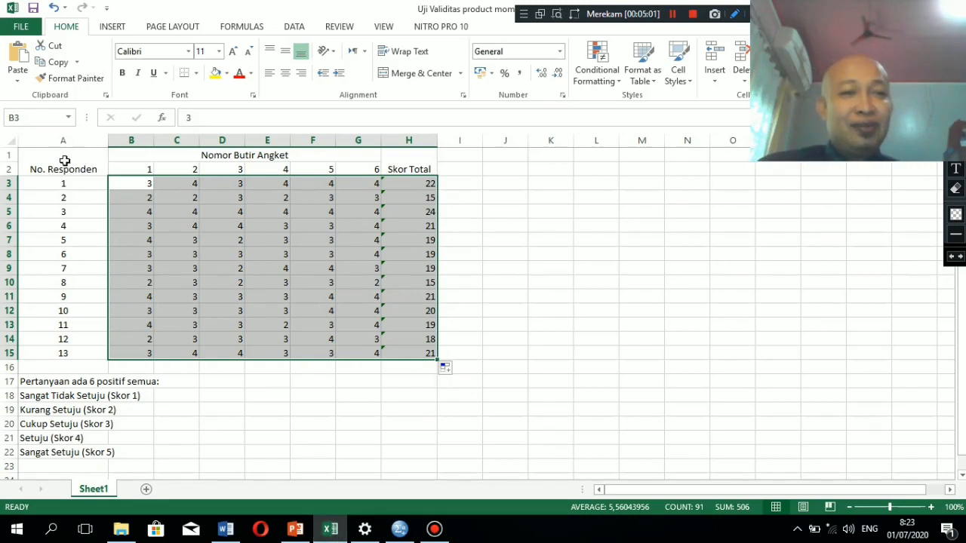
pyautogui.click(58, 185)
pyautogui.hotkey('shift', 'Down')
pyautogui.hotkey('shift', 'Down')
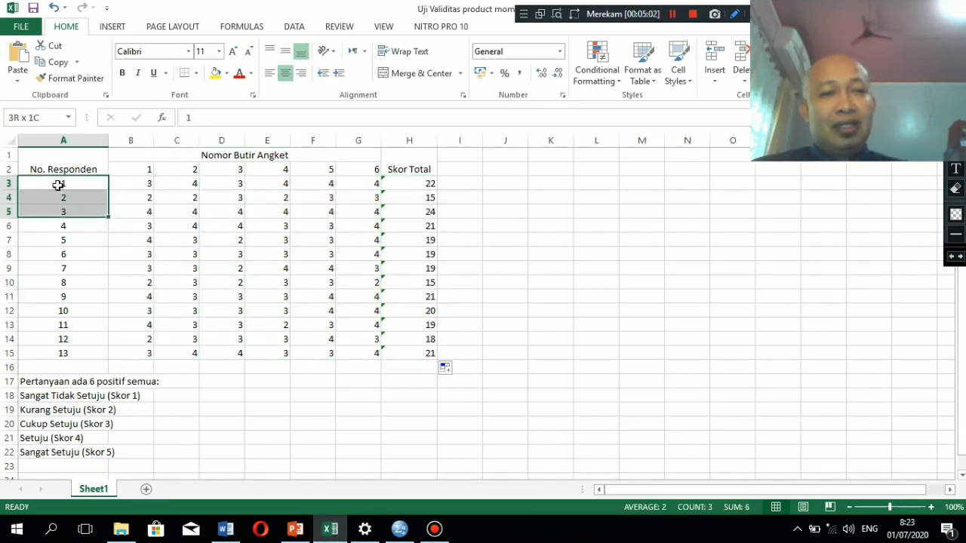
pyautogui.hotkey('shift', 'Down')
pyautogui.hotkey('shift', 'Down')
pyautogui.hotkey('shift', 'Down')
pyautogui.hotkey('shift', 'Down')
pyautogui.hotkey('shift', 'Down')
pyautogui.hotkey('shift', 'Down')
pyautogui.hotkey('shift', 'Down')
pyautogui.hotkey('shift', 'Down')
pyautogui.hotkey('shift', 'Down')
pyautogui.hotkey('shift', 'Down')
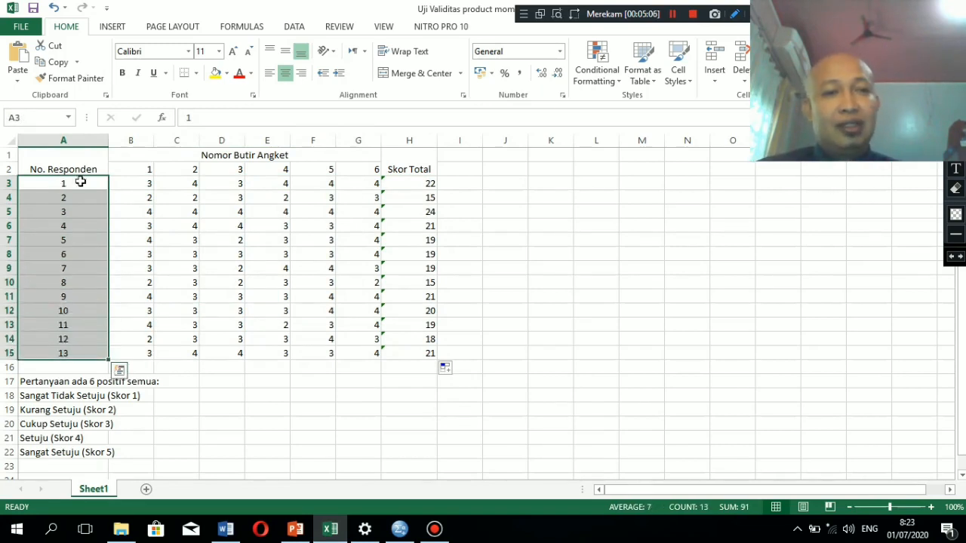
# Make the questionnaire item numbers 1 to 6 in B2:G2 bold
pyautogui.moveTo(131, 167); pyautogui.dragTo(367, 174)
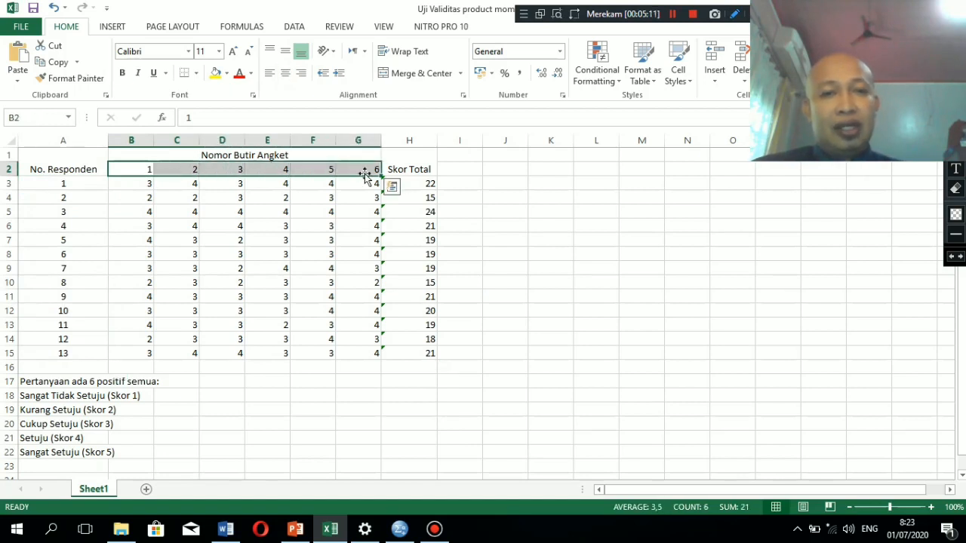
pyautogui.hotkey('ctrl', 'b')
pyautogui.click(338, 213)
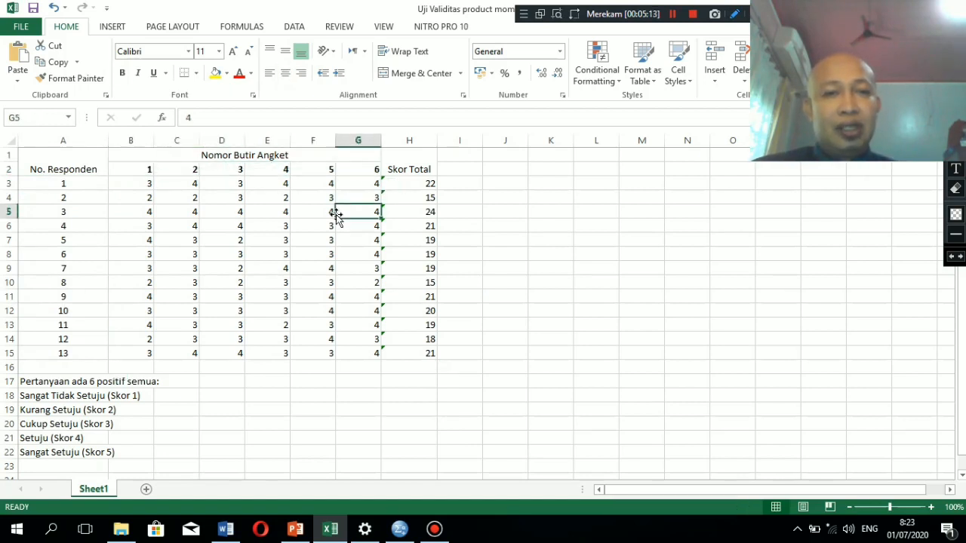
# Examine the question note and the first score description in A17:A18 below the table
pyautogui.click(83, 381)
pyautogui.rightClick(83, 381)
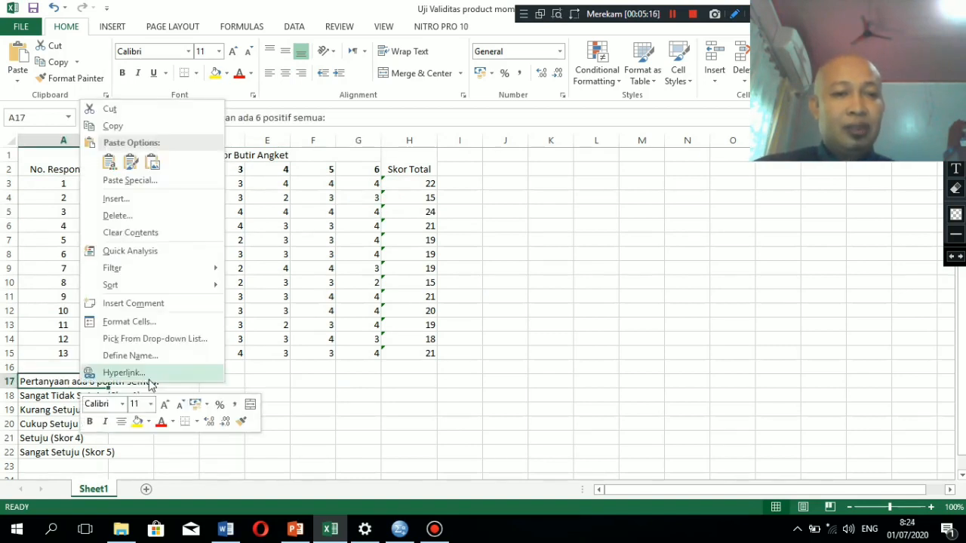
pyautogui.click(270, 373)
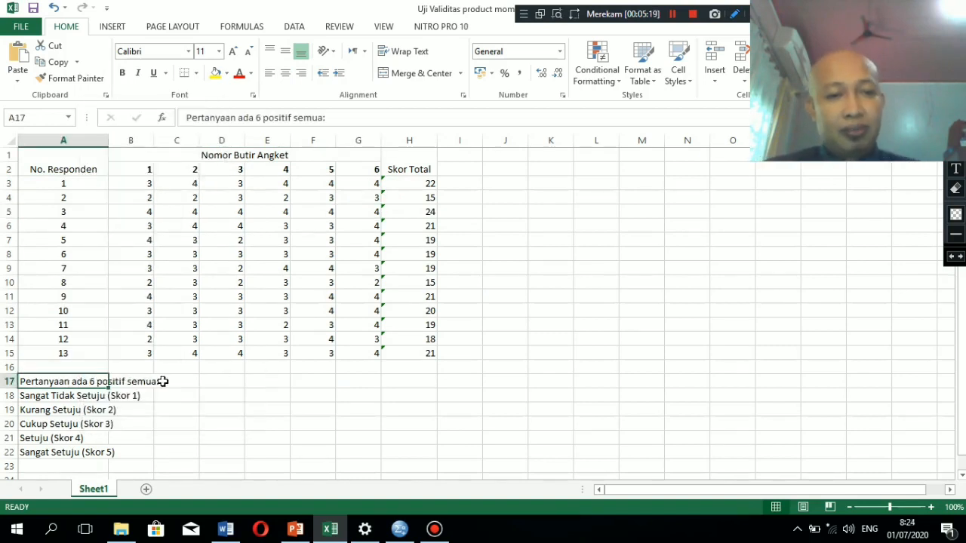
pyautogui.click(102, 395)
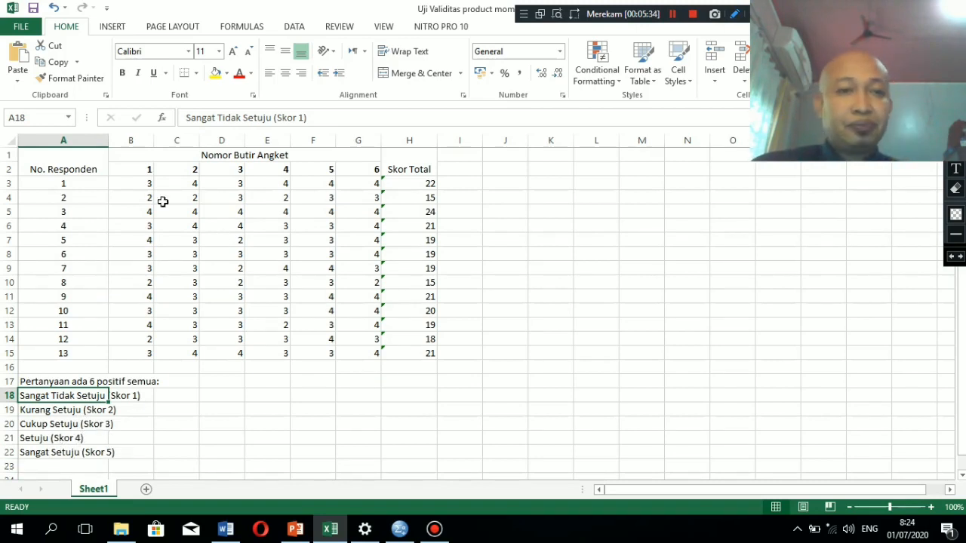
# Examine the first respondent's item scores in row 3 and the Skor Total formulas down to H15
pyautogui.click(132, 183)
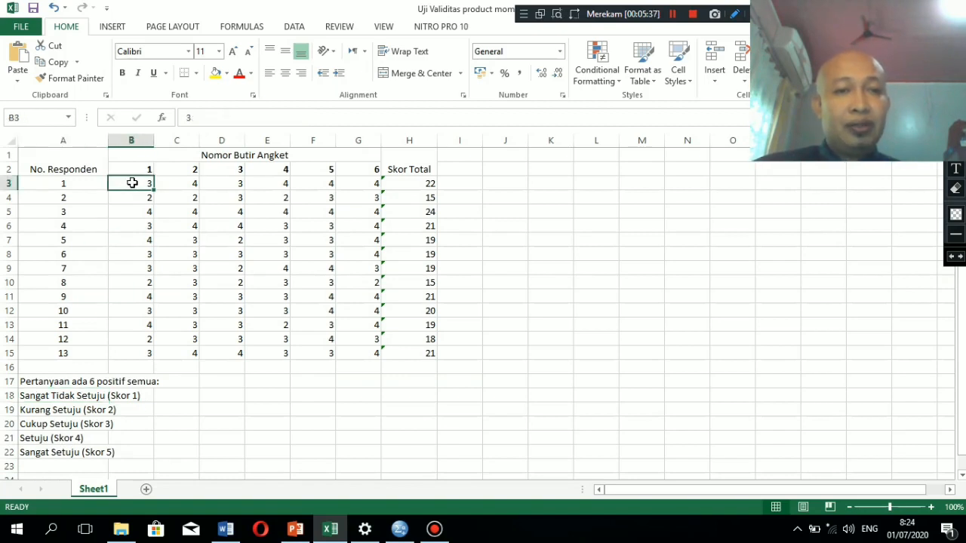
pyautogui.press('Right')
pyautogui.press('Right')
pyautogui.press('Right')
pyautogui.press('Right')
pyautogui.press('Right')
pyautogui.press('Right')
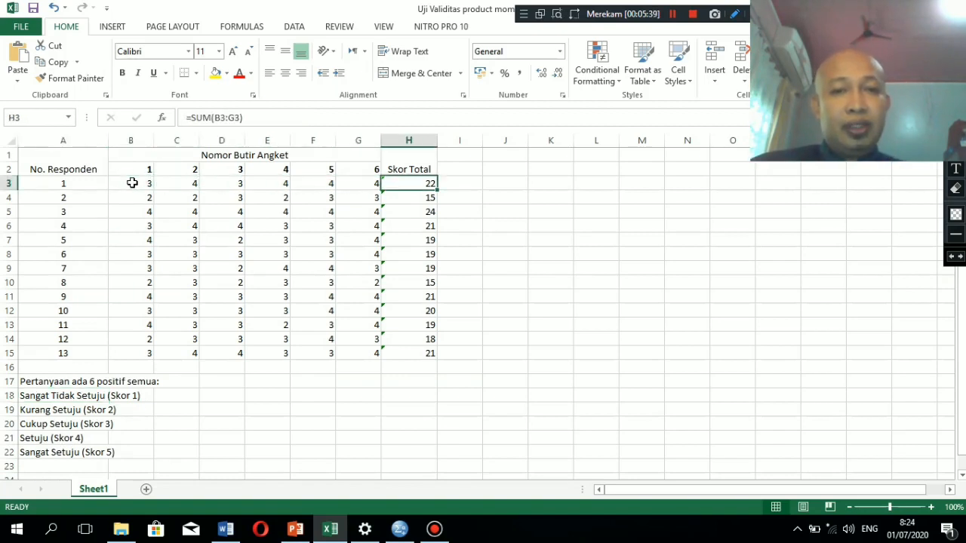
pyautogui.press('Up')
pyautogui.press('Down')
pyautogui.press('Down')
pyautogui.press('Down')
pyautogui.press('Down')
pyautogui.press('Down')
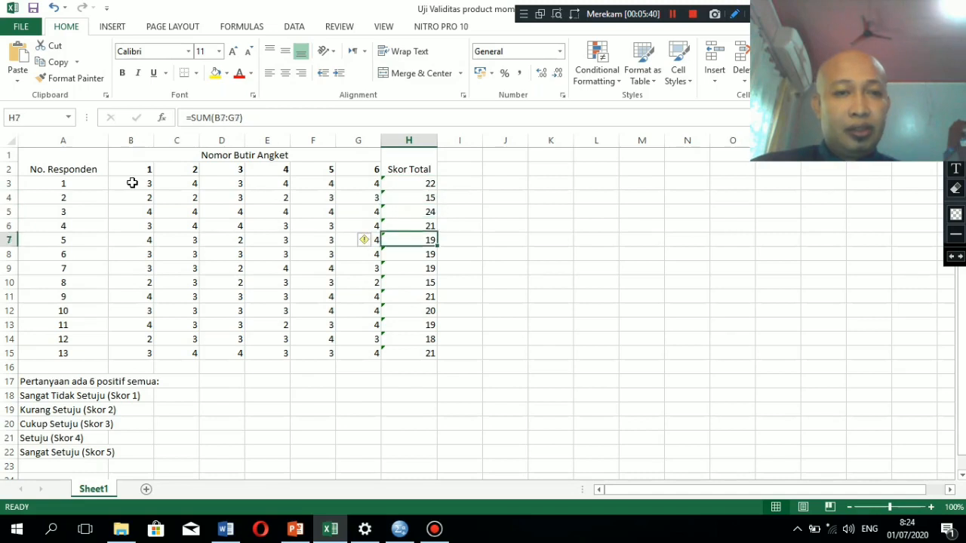
pyautogui.press('Down')
pyautogui.press('Down')
pyautogui.press('Down')
pyautogui.press('Down')
pyautogui.press('Down')
pyautogui.press('Down')
pyautogui.press('Down')
pyautogui.press('Down')
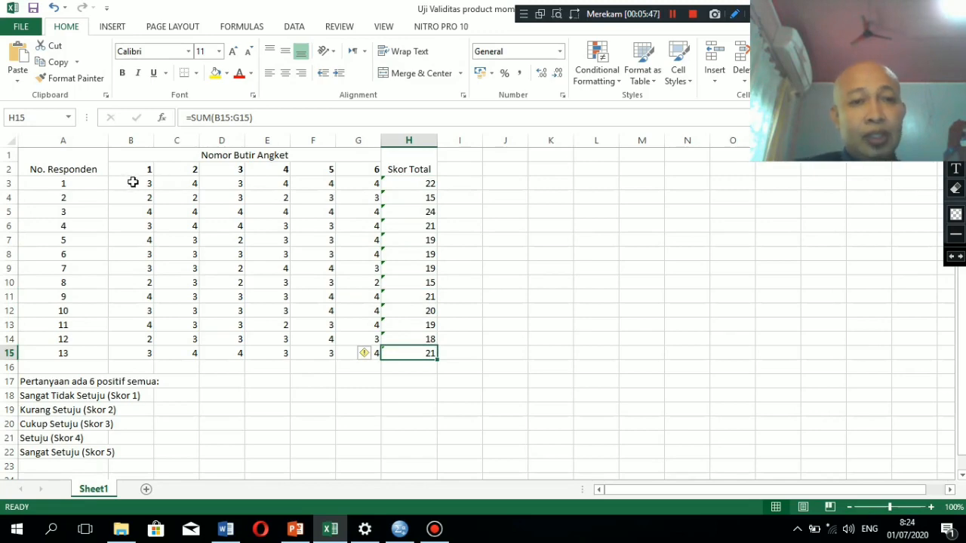
# Copy all respondents' scores for the six items, range B3:G15, from the Excel sheet
pyautogui.click(399, 530)
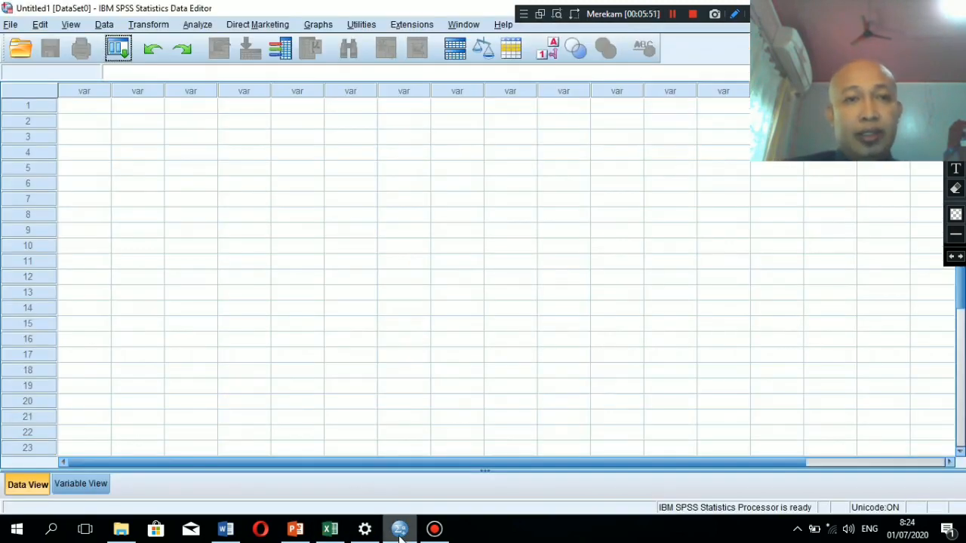
pyautogui.click(330, 530)
pyautogui.click(128, 178)
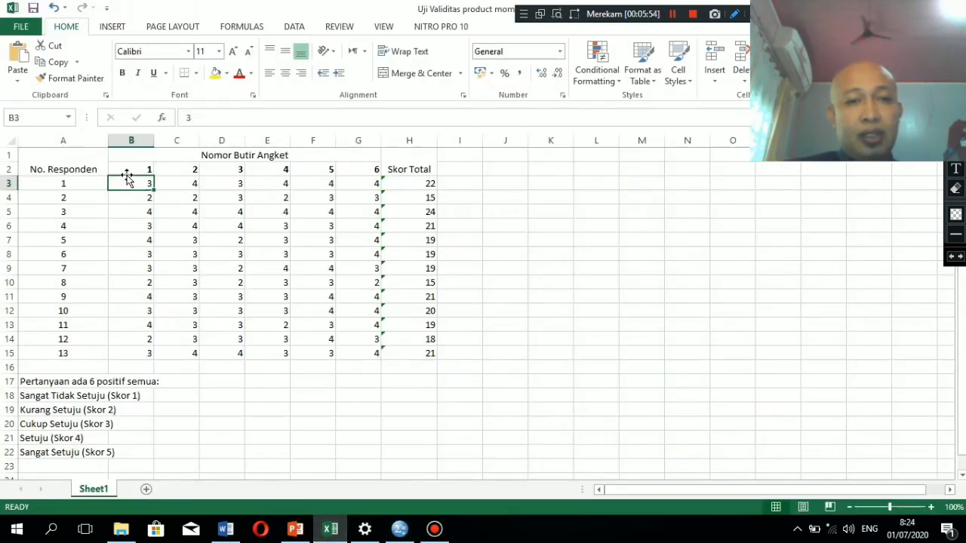
pyautogui.hotkey('shift', 'Right')
pyautogui.hotkey('shift', 'Right')
pyautogui.hotkey('shift', 'Right')
pyautogui.hotkey('shift', 'Right')
pyautogui.hotkey('shift', 'Right')
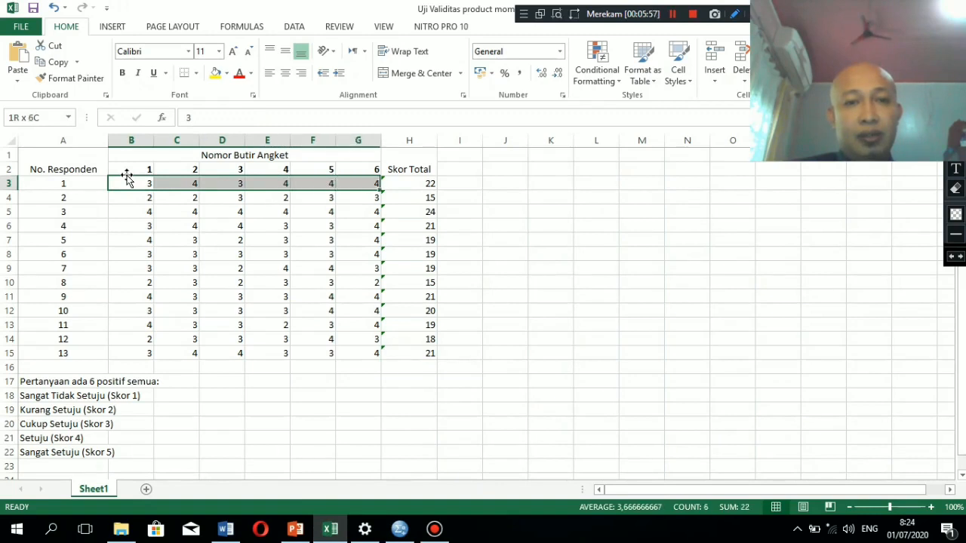
pyautogui.hotkey('shift', 'Down')
pyautogui.hotkey('shift', 'Down')
pyautogui.hotkey('shift', 'Down')
pyautogui.hotkey('shift', 'Down')
pyautogui.hotkey('shift', 'Down')
pyautogui.hotkey('shift', 'Down')
pyautogui.hotkey('shift', 'Down')
pyautogui.hotkey('shift', 'Down')
pyautogui.hotkey('shift', 'Down')
pyautogui.hotkey('shift', 'Down')
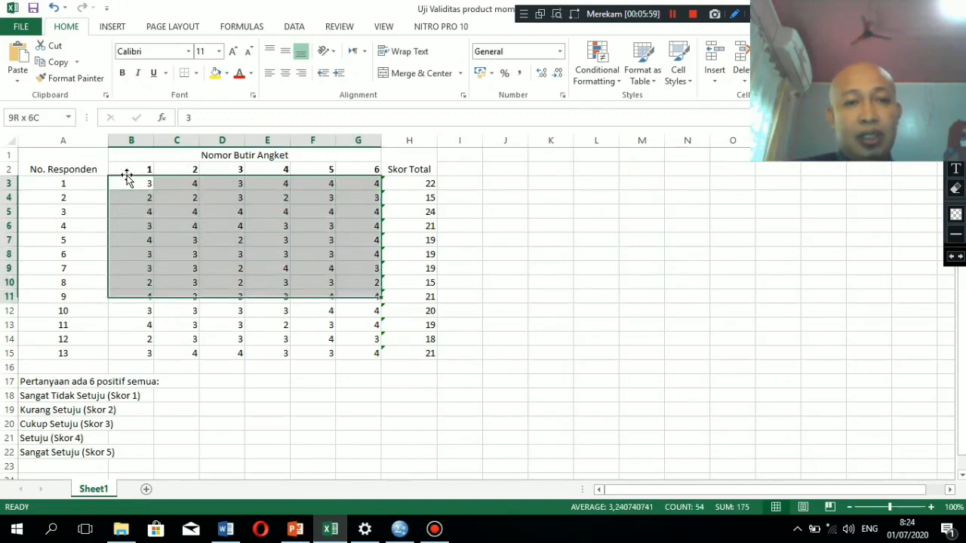
pyautogui.hotkey('shift', 'Down')
pyautogui.hotkey('shift', 'Down')
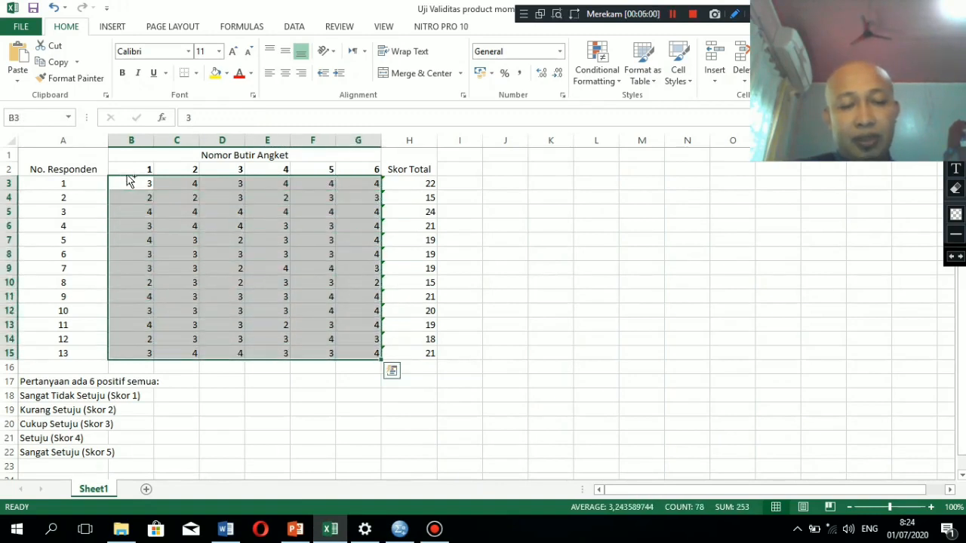
pyautogui.hotkey('ctrl', 'c')
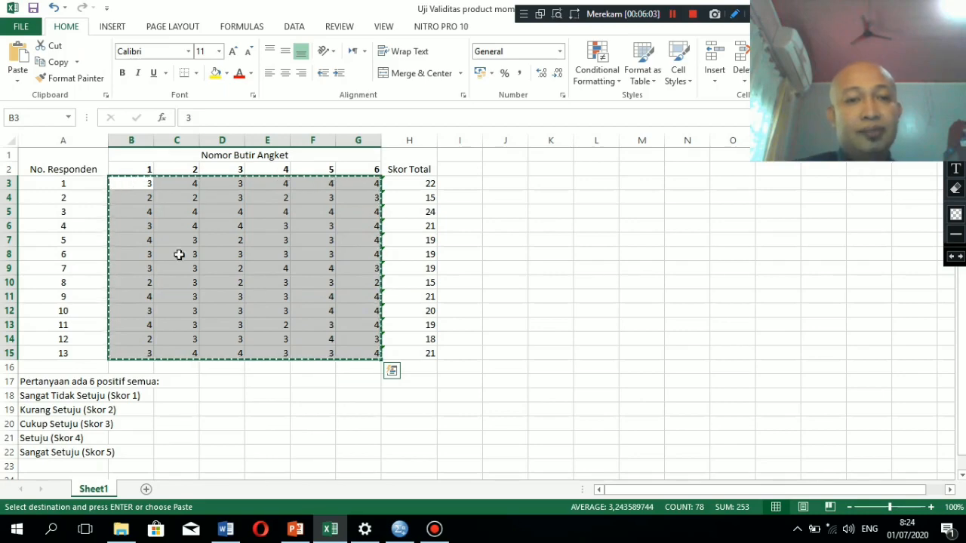
# Switch to SPSS and paste the copied scores into the empty dataset, starting at the first variable of row 1
pyautogui.click(400, 530)
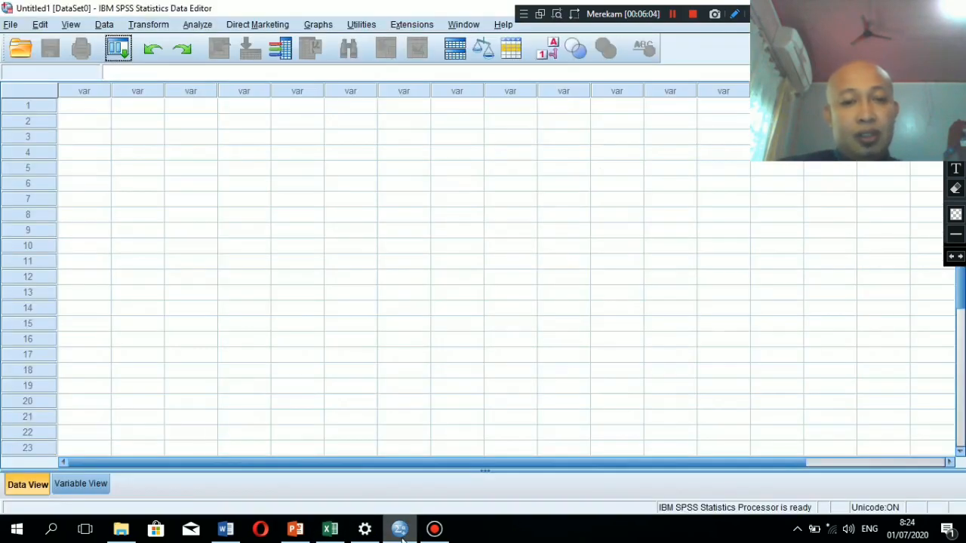
pyautogui.click(75, 487)
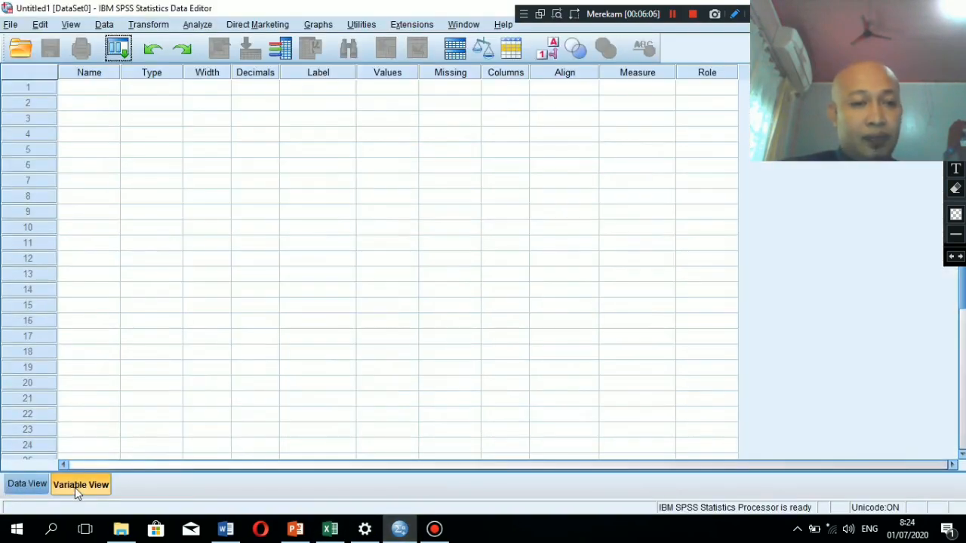
pyautogui.click(34, 487)
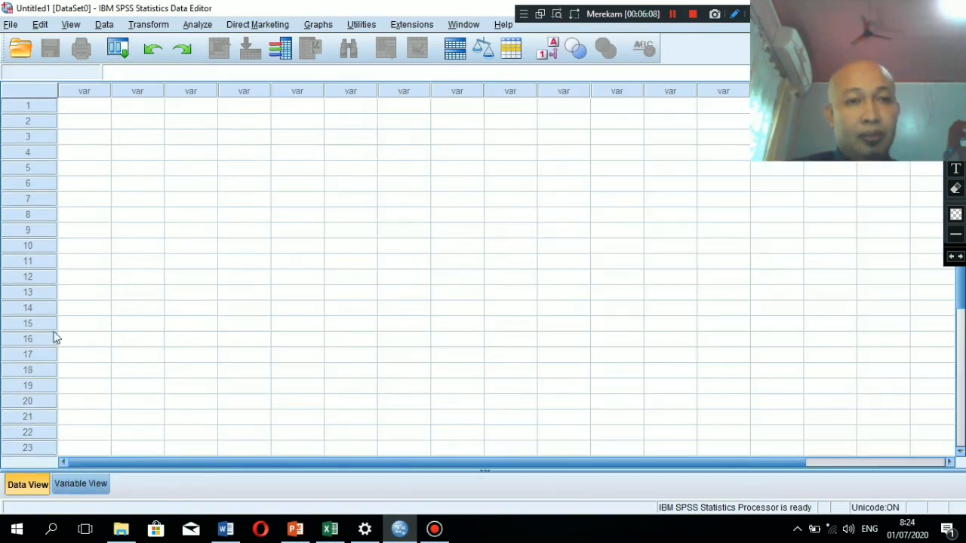
pyautogui.click(91, 109)
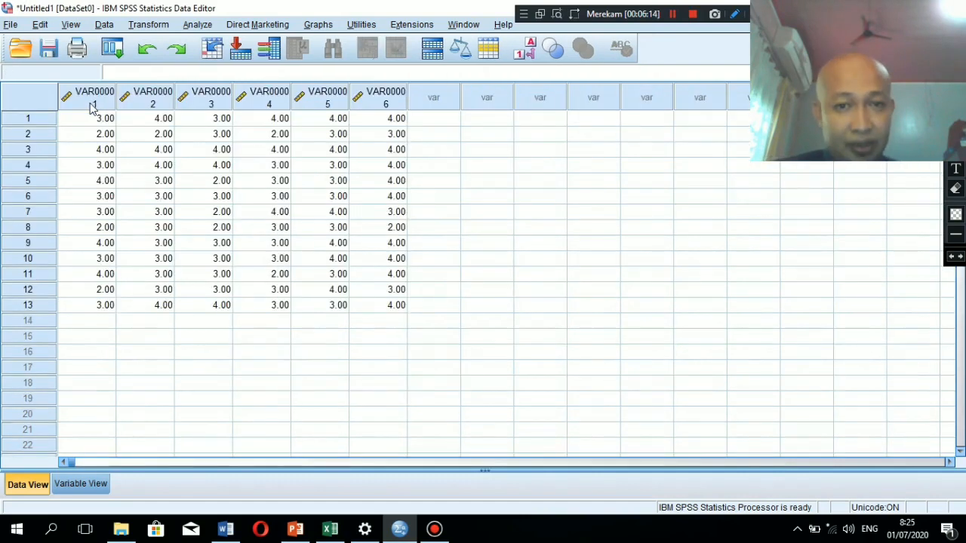
# Rename the first two variables as Item_1 and Item_2 in the variable definitions
pyautogui.click(80, 484)
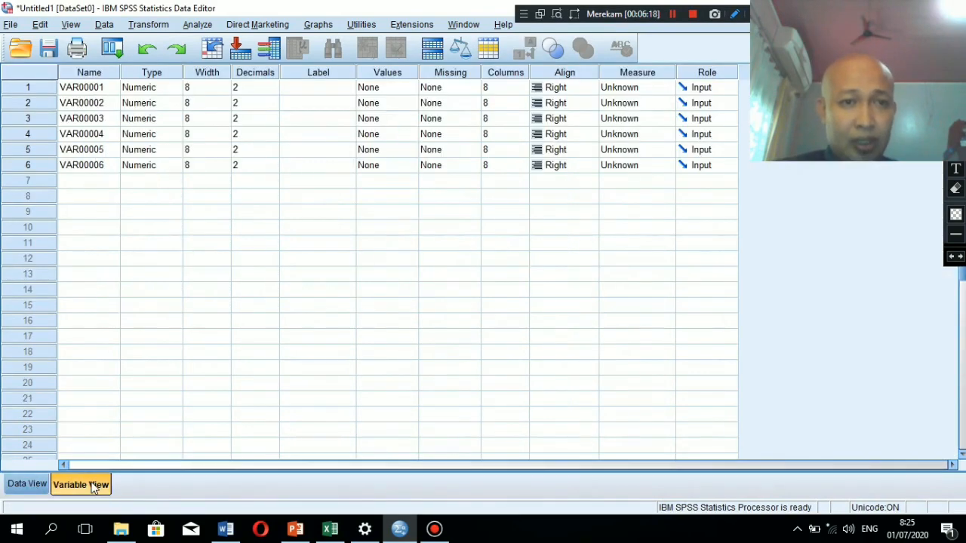
pyautogui.click(32, 486)
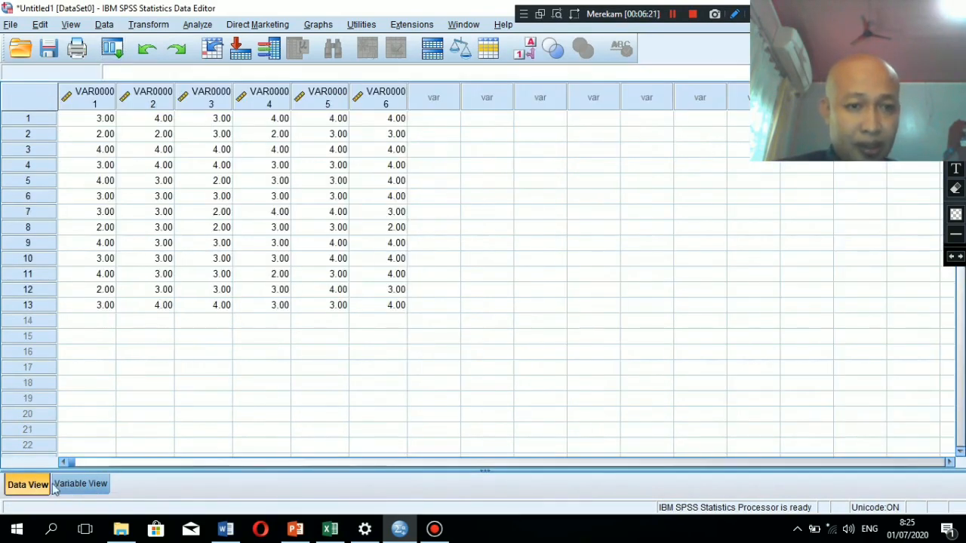
pyautogui.click(79, 484)
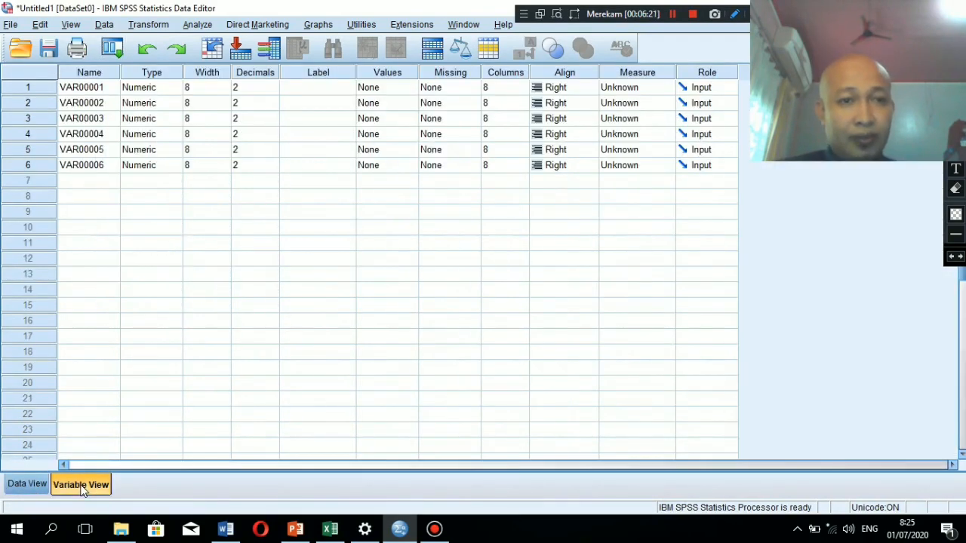
pyautogui.doubleClick(80, 87)
pyautogui.press('BackSpace')
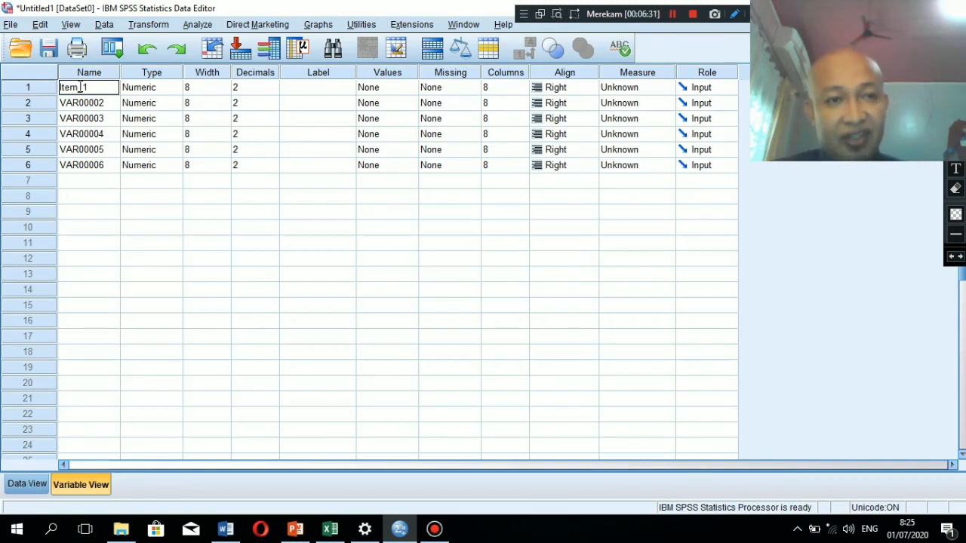
pyautogui.doubleClick(85, 103)
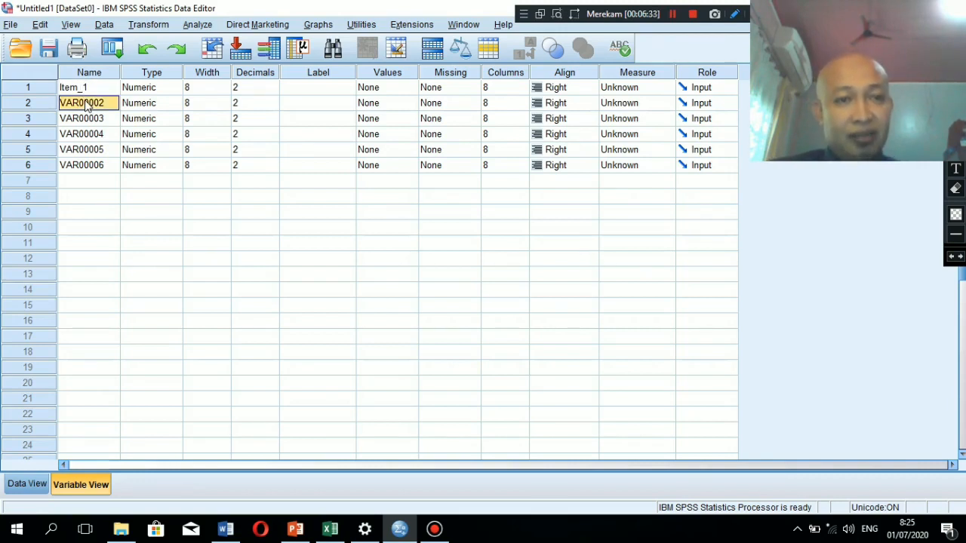
pyautogui.press('BackSpace')
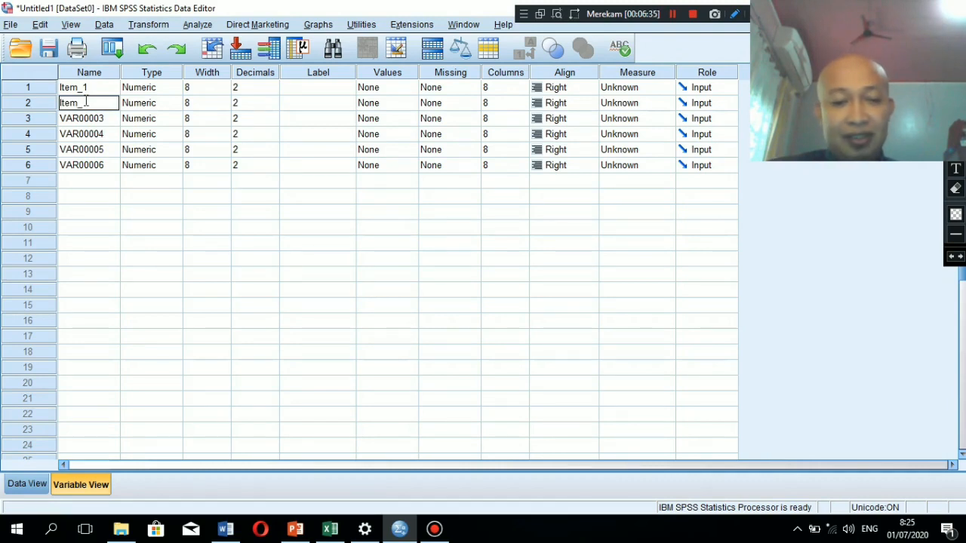
pyautogui.write('Item_2')
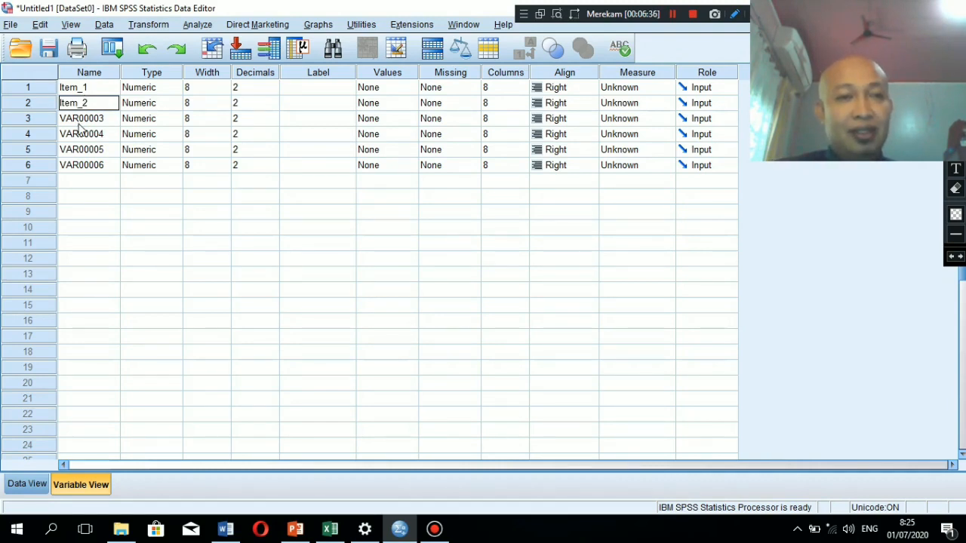
# Rename the third and fourth variables as Item_3 and Item_4
pyautogui.doubleClick(79, 120)
pyautogui.press('BackSpace')
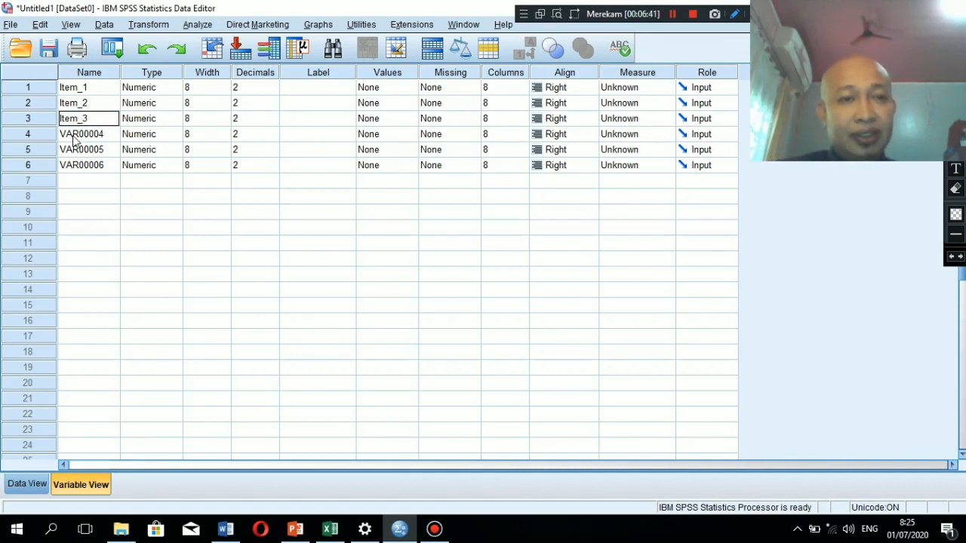
pyautogui.doubleClick(72, 134)
pyautogui.write('O')
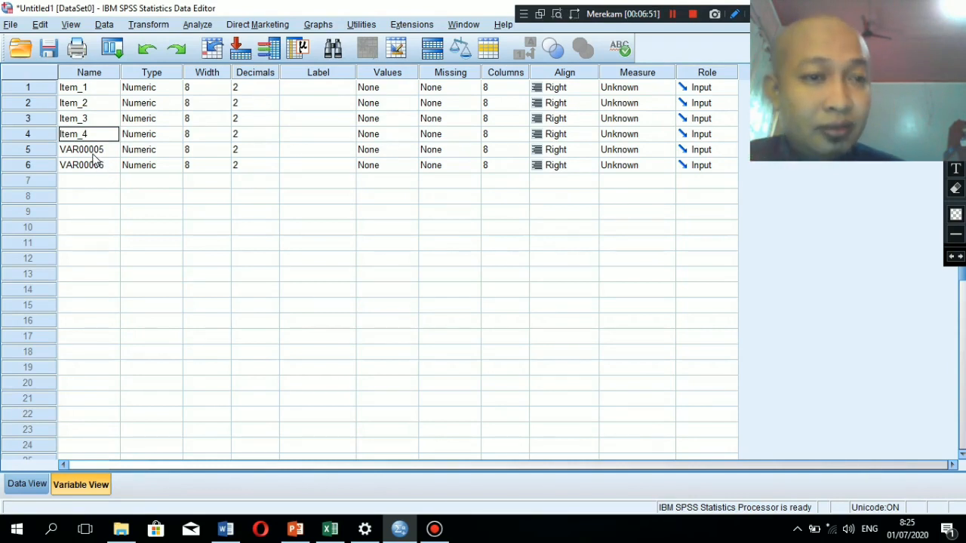
# Rename the fifth variable as Item_5 in the variable definitions
pyautogui.click(96, 154)
pyautogui.write('Item')
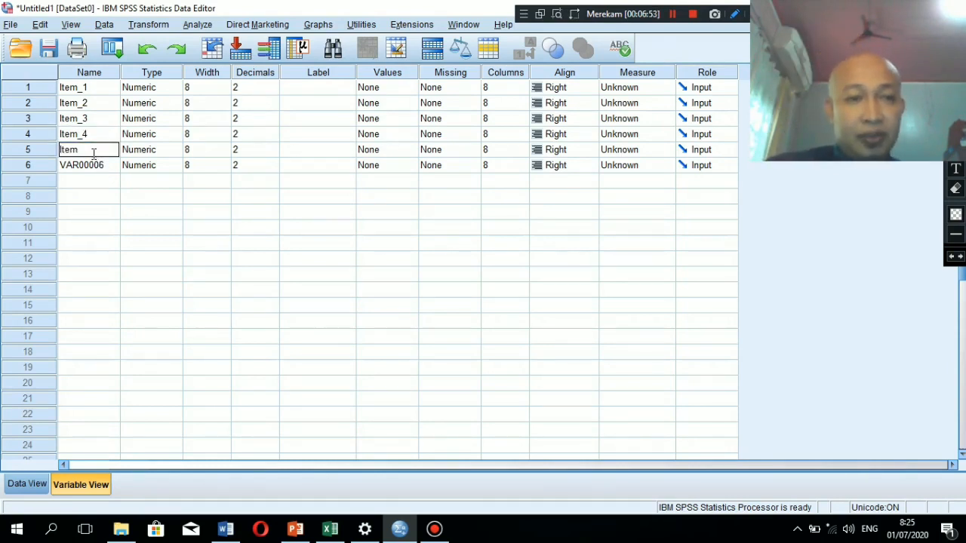
pyautogui.write('_5')
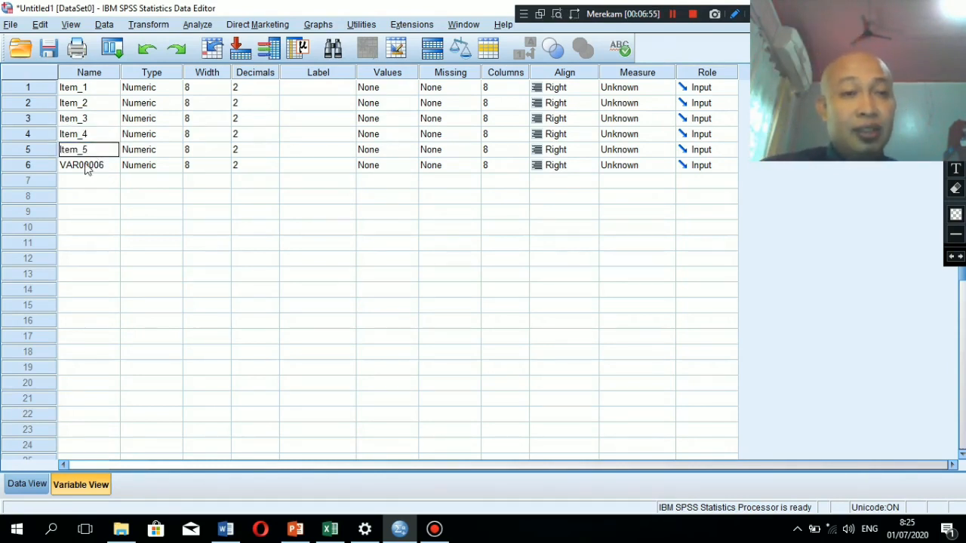
pyautogui.click(86, 170)
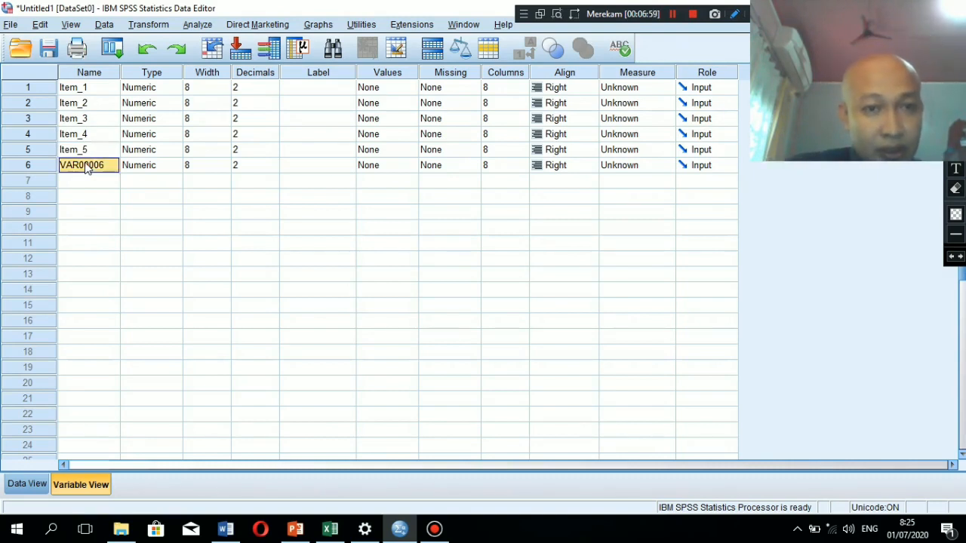
# Switch to Excel and copy all respondents' total scores from the Skor Total column, range H3:H15
pyautogui.click(27, 484)
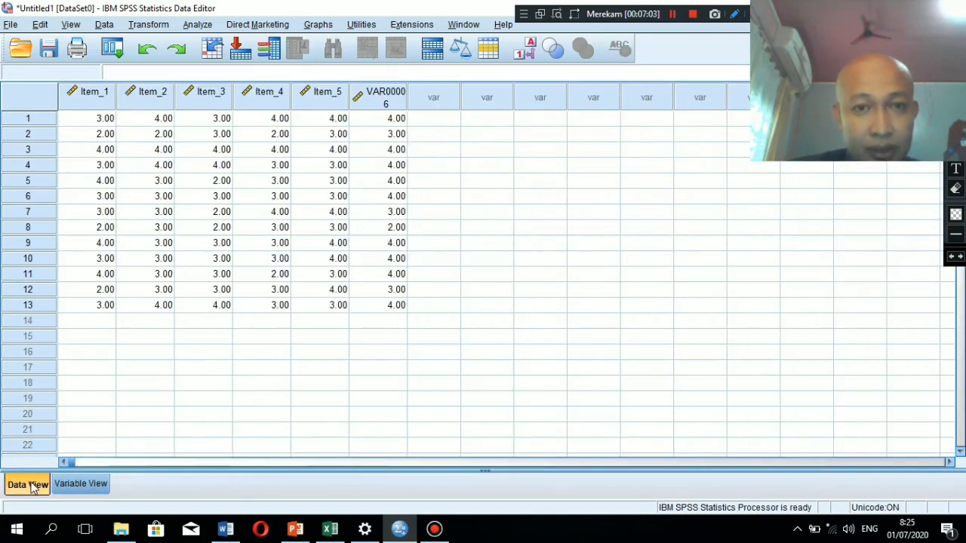
pyautogui.click(330, 530)
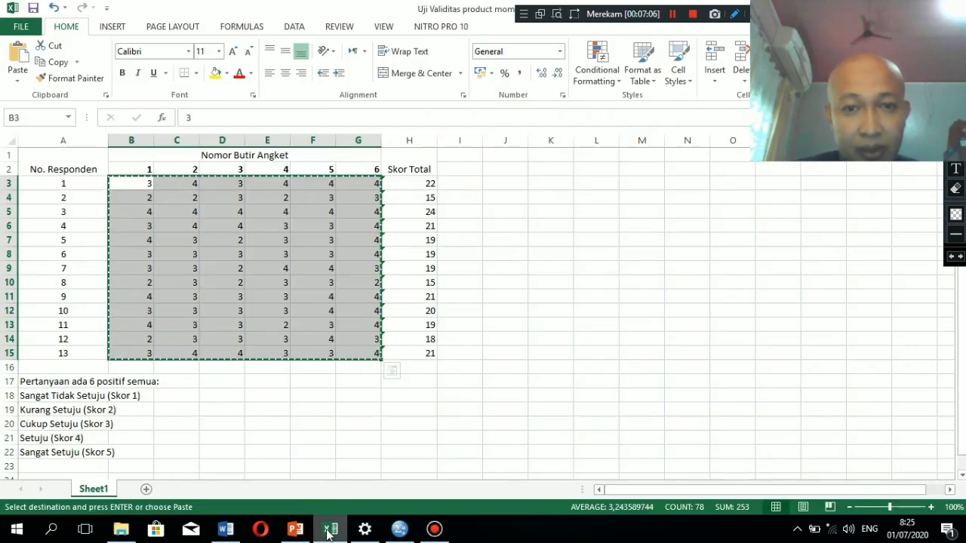
pyautogui.click(416, 184)
pyautogui.hotkey('shift', 'Down')
pyautogui.hotkey('shift', 'Down')
pyautogui.hotkey('shift', 'Down')
pyautogui.hotkey('shift', 'Down')
pyautogui.hotkey('shift', 'Down')
pyautogui.hotkey('shift', 'Down')
pyautogui.hotkey('shift', 'Down')
pyautogui.hotkey('shift', 'Down')
pyautogui.hotkey('shift', 'Down')
pyautogui.hotkey('shift', 'Down')
pyautogui.hotkey('shift', 'Down')
pyautogui.hotkey('shift', 'Down')
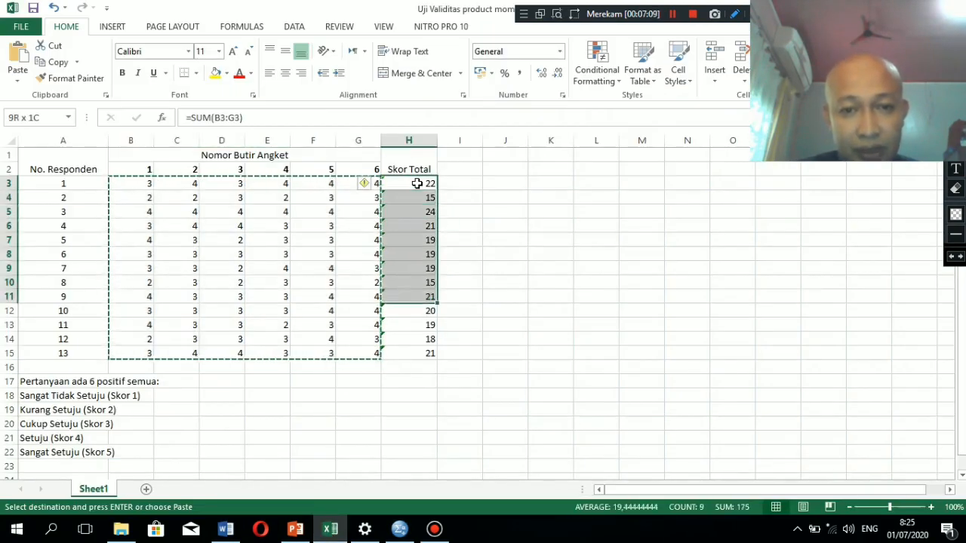
pyautogui.hotkey('ctrl', 'c')
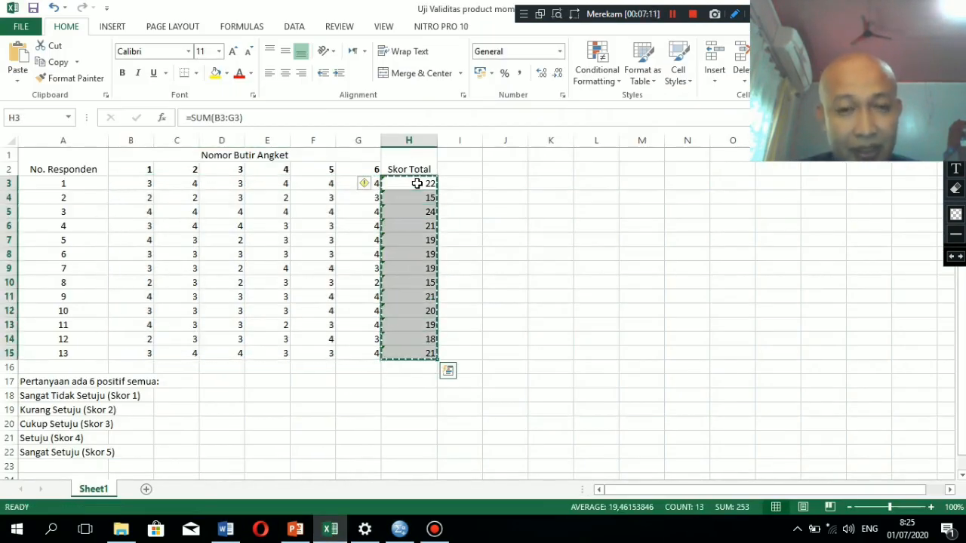
# Switch to SPSS and paste the copied total scores into the first empty column, starting at row 1
pyautogui.click(400, 528)
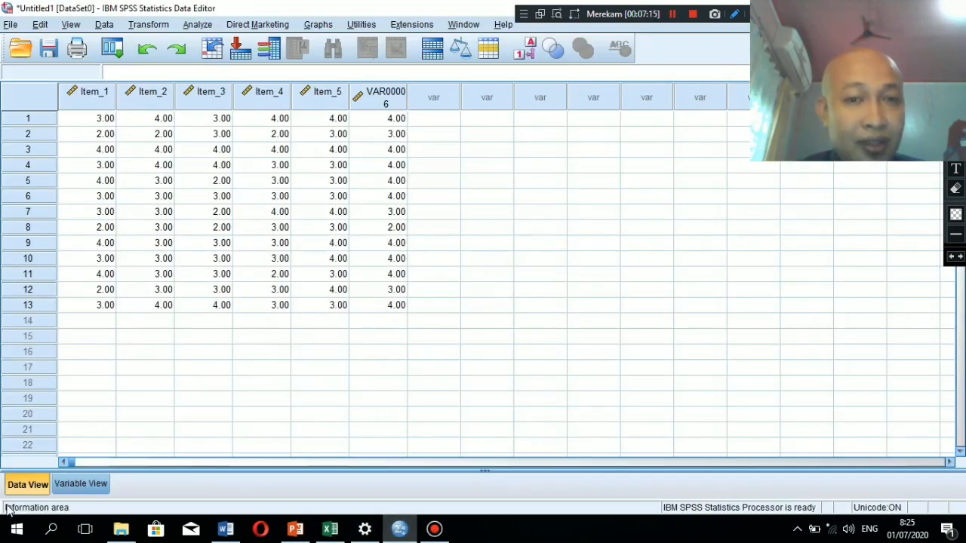
pyautogui.click(435, 122)
pyautogui.hotkey('ctrl', 'v')
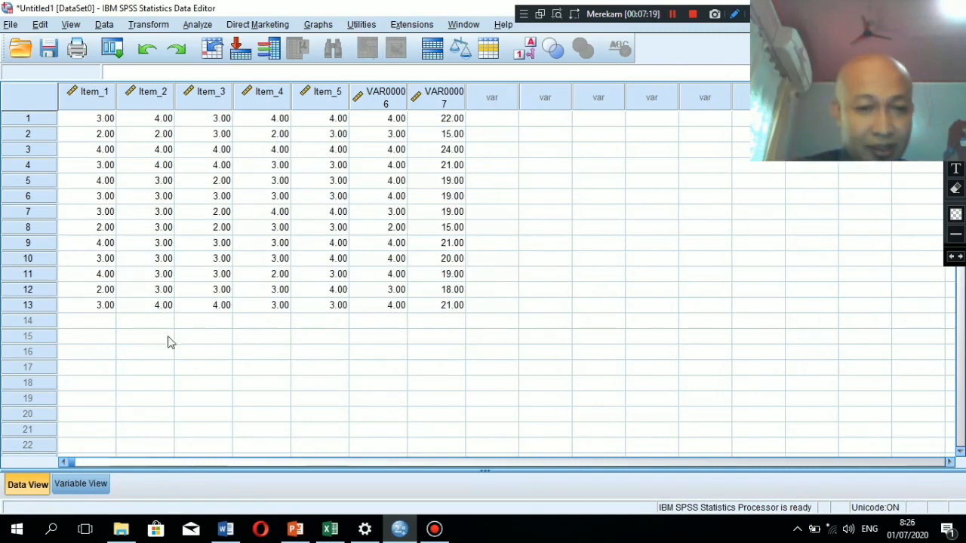
# Rename the sixth variable as Item_6 and the seventh as Skor_Total in the variable definitions
pyautogui.click(80, 484)
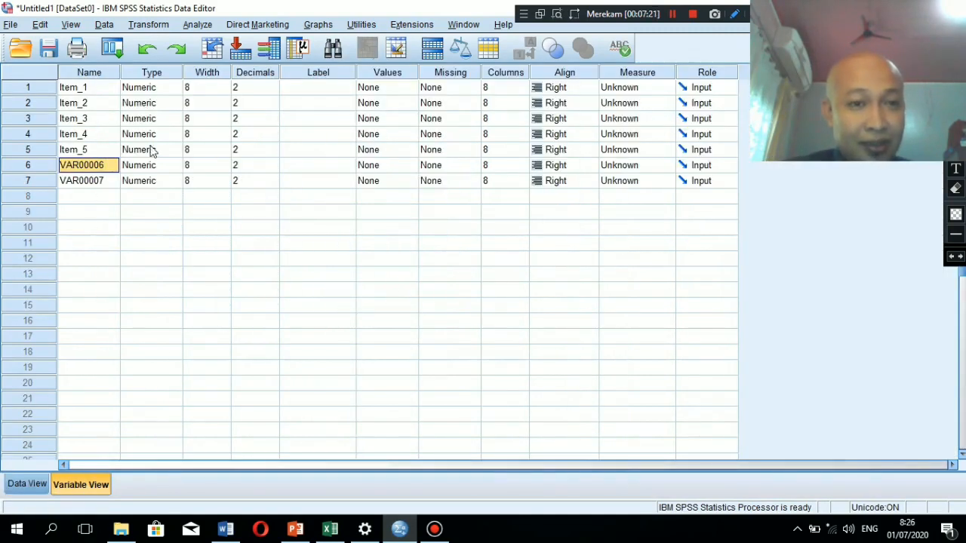
pyautogui.write('Item_6')
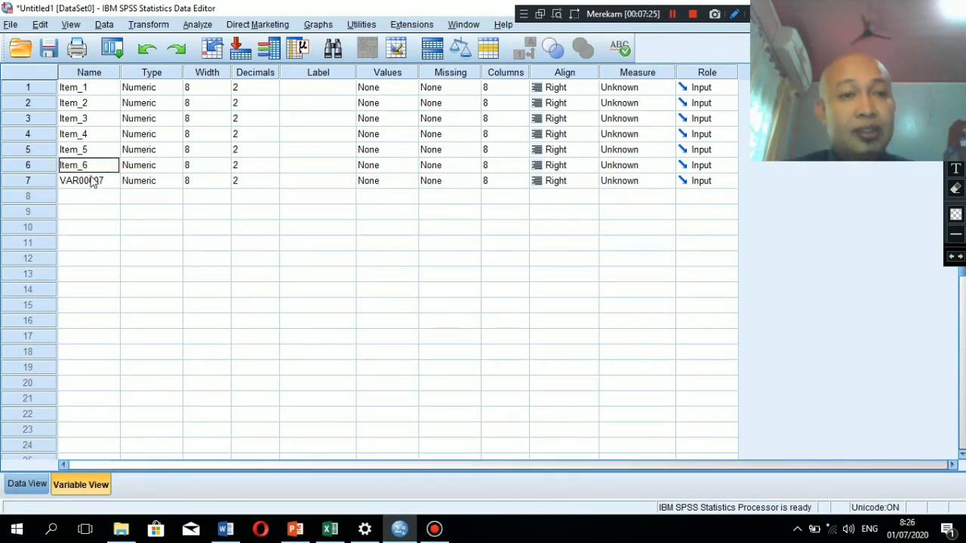
pyautogui.click(92, 181)
pyautogui.write('Skor_Total')
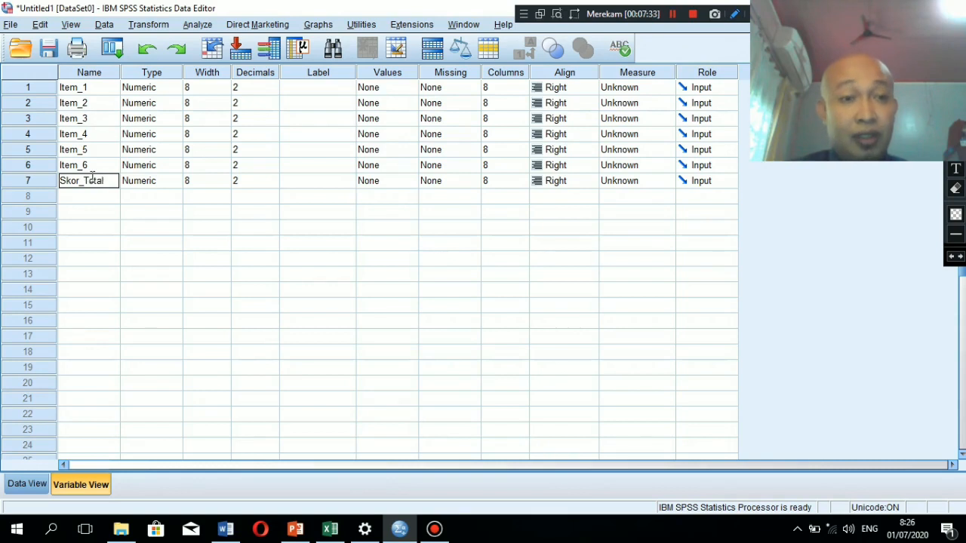
# Set the decimals to 0 for all seven variables, Item_1 through Item_6 and Skor_Total
pyautogui.click(257, 89)
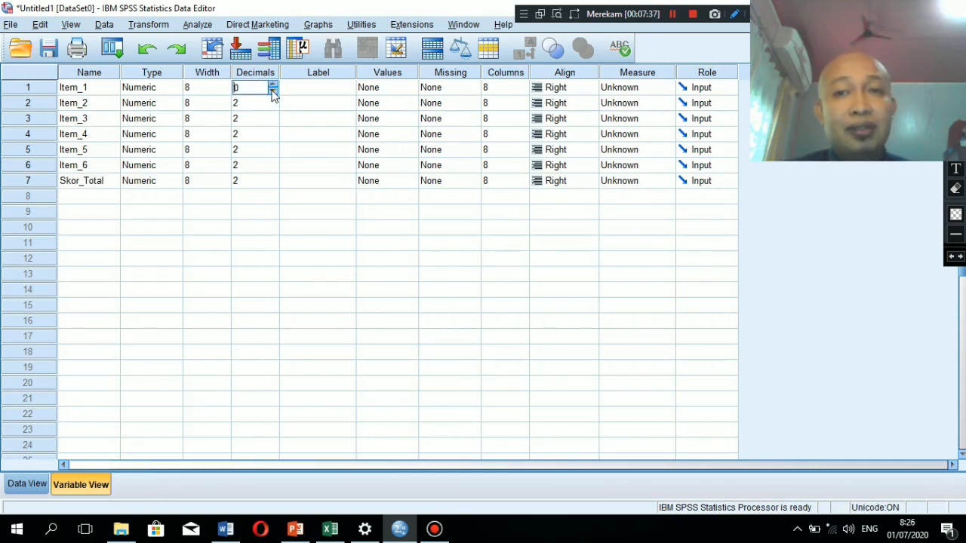
pyautogui.click(272, 101)
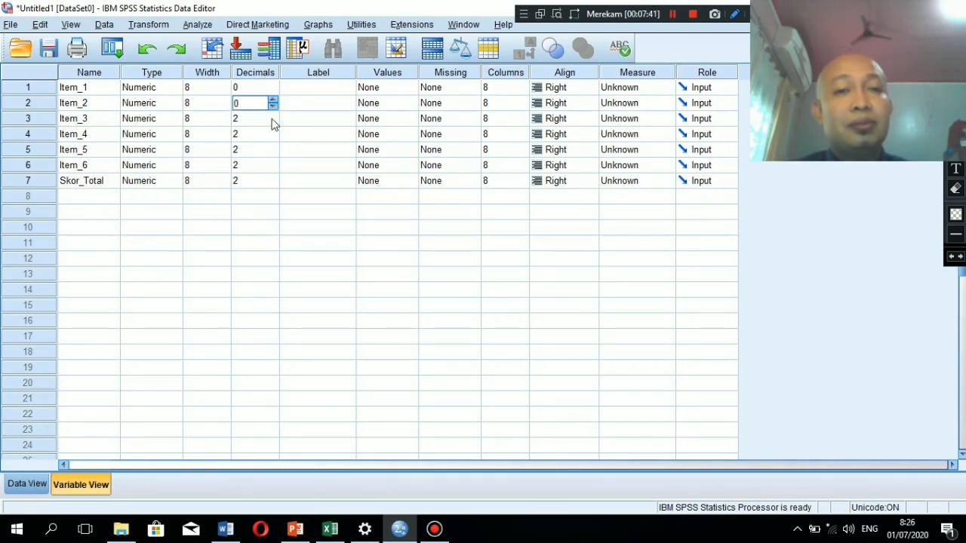
pyautogui.click(272, 123)
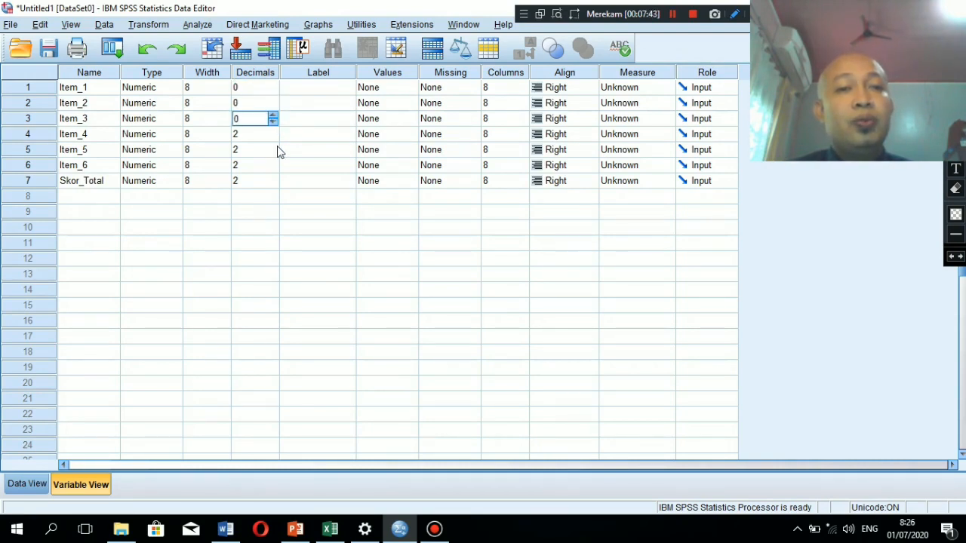
pyautogui.click(273, 138)
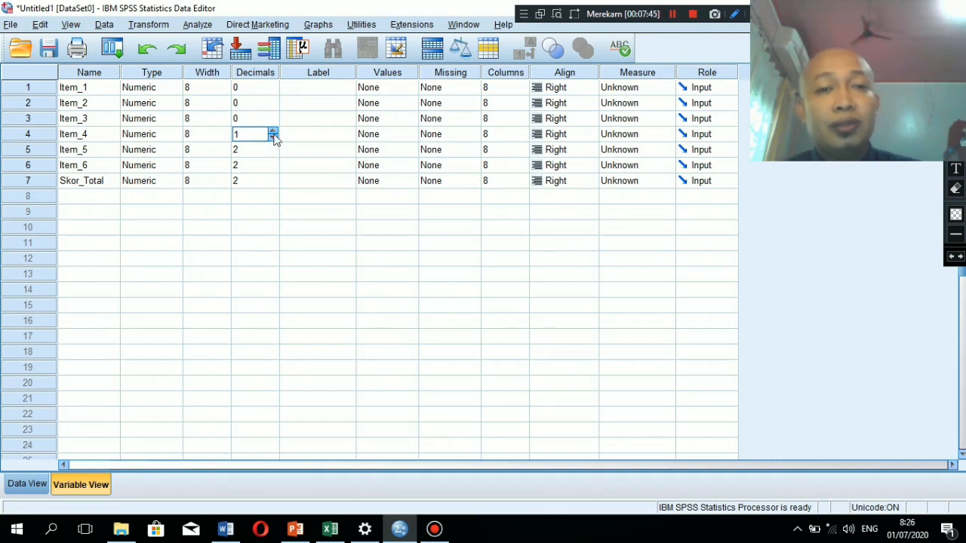
pyautogui.click(273, 137)
pyautogui.click(273, 154)
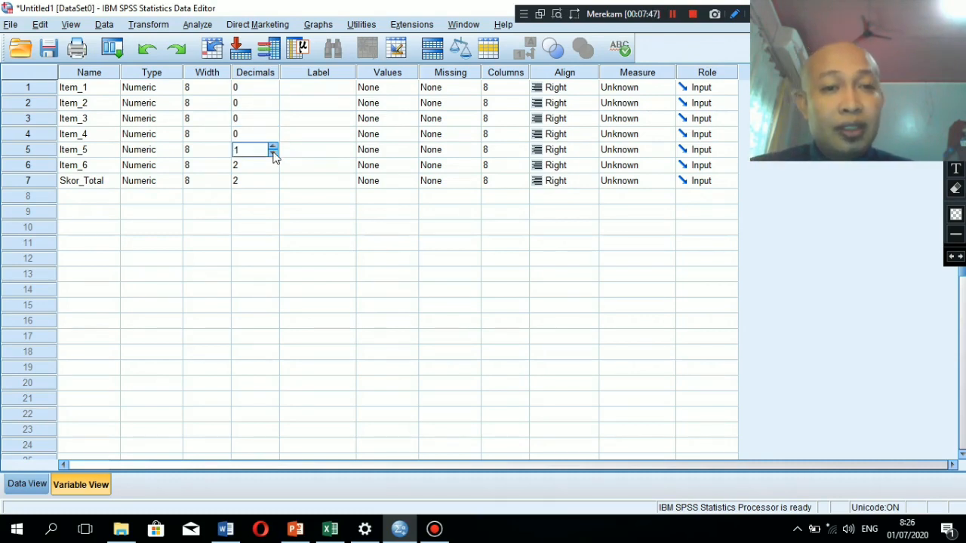
pyautogui.click(273, 165)
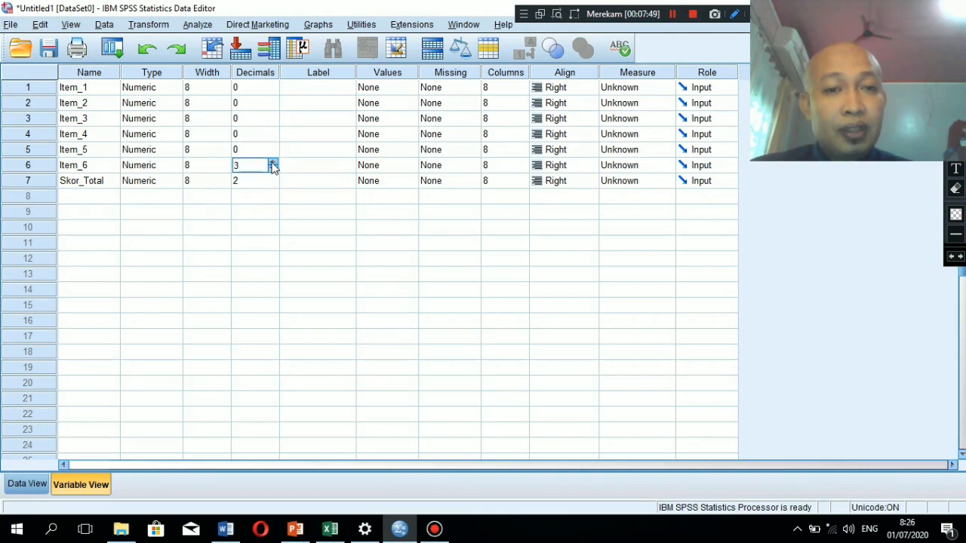
pyautogui.click(273, 163)
pyautogui.click(273, 167)
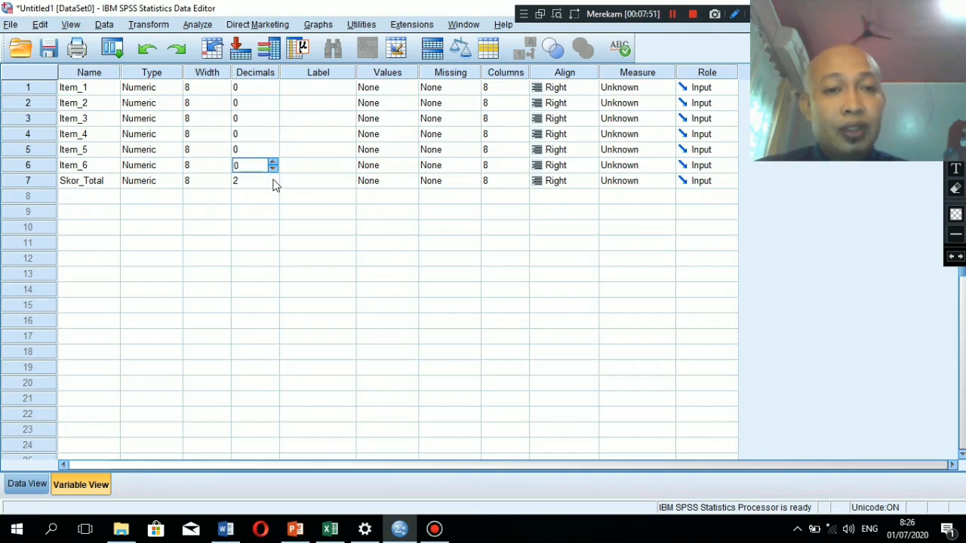
pyautogui.click(273, 180)
pyautogui.click(274, 180)
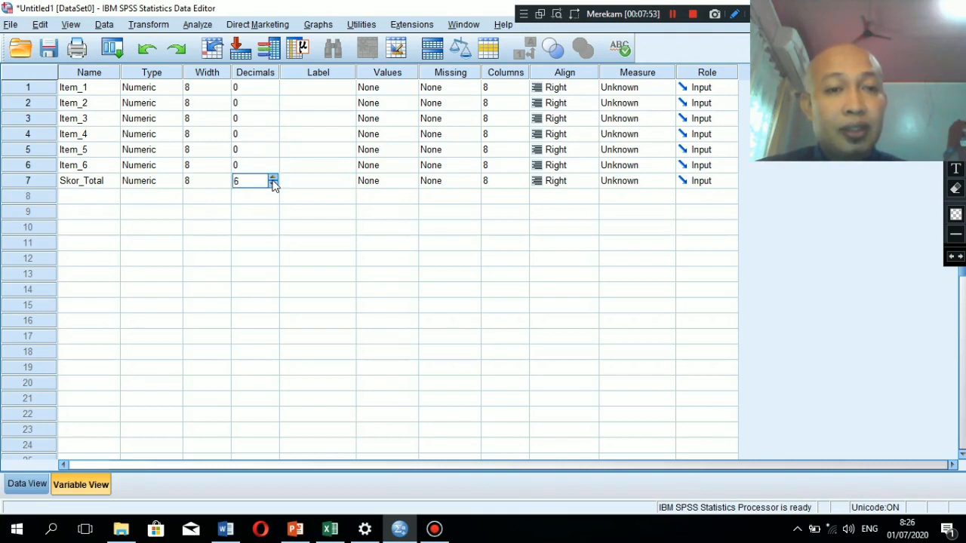
pyautogui.click(273, 181)
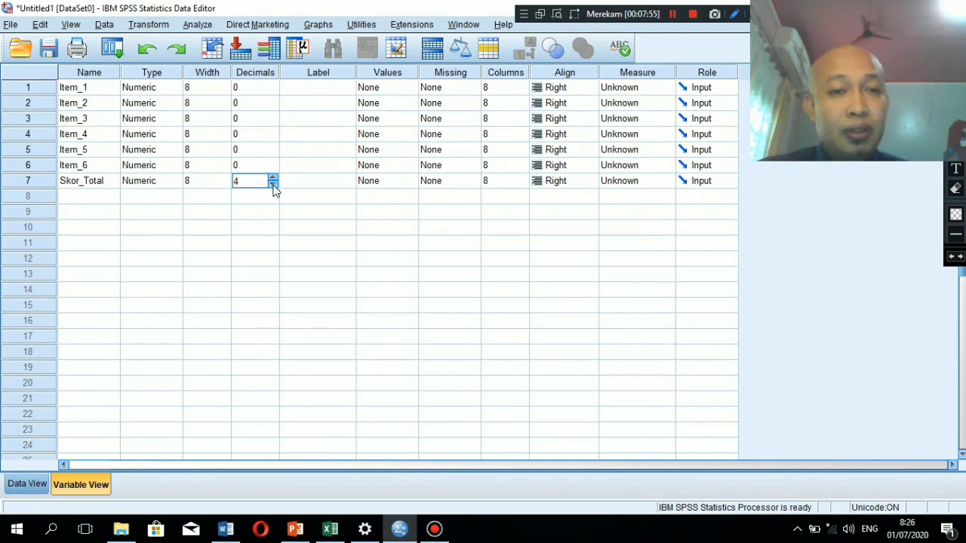
pyautogui.click(273, 186)
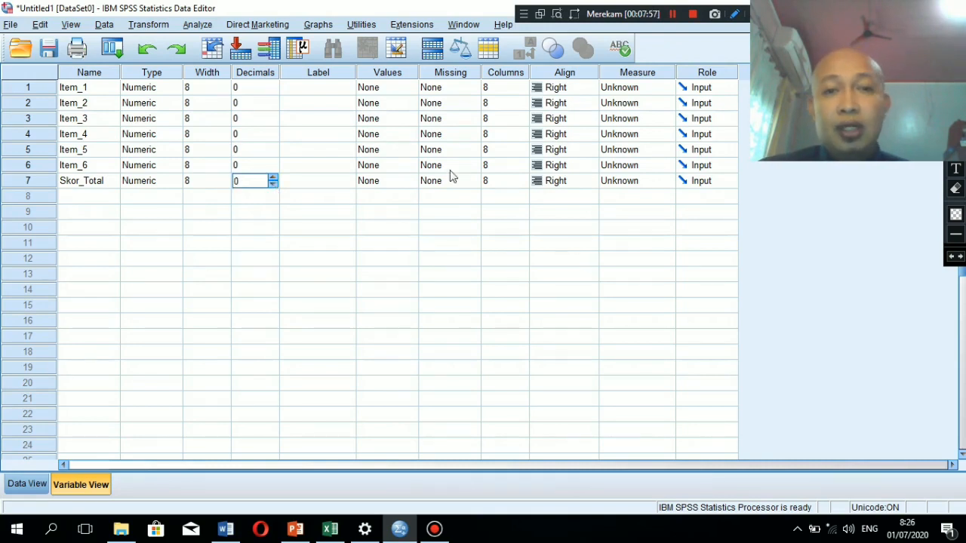
# Set the measurement level to Scale for all seven variables, Item_1 through Item_6 and Skor_Total
pyautogui.click(650, 77)
pyautogui.click(647, 89)
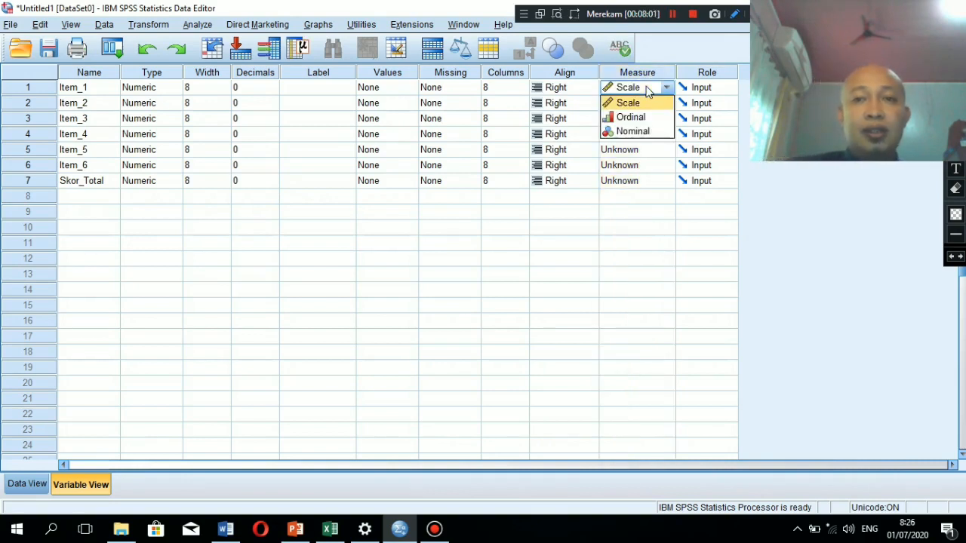
pyautogui.click(639, 106)
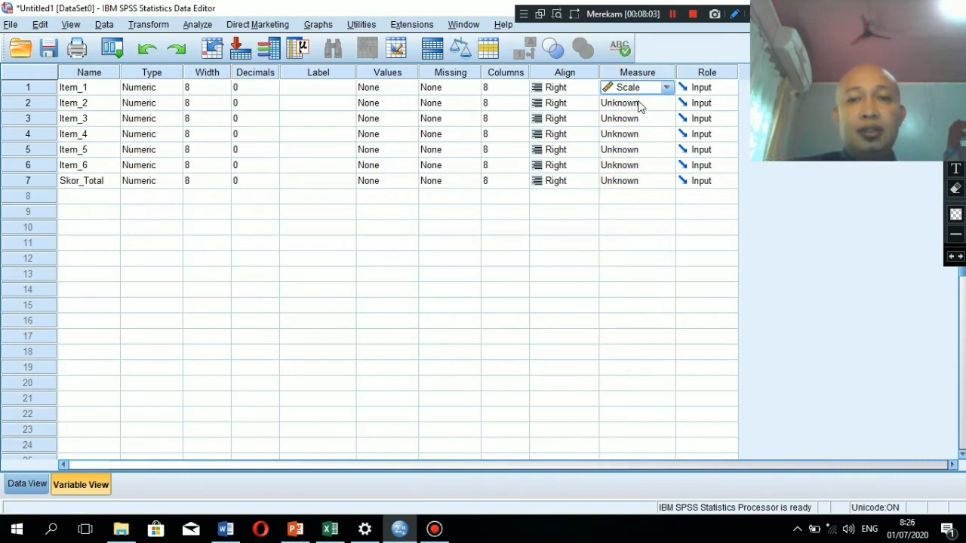
pyautogui.click(639, 104)
pyautogui.click(639, 118)
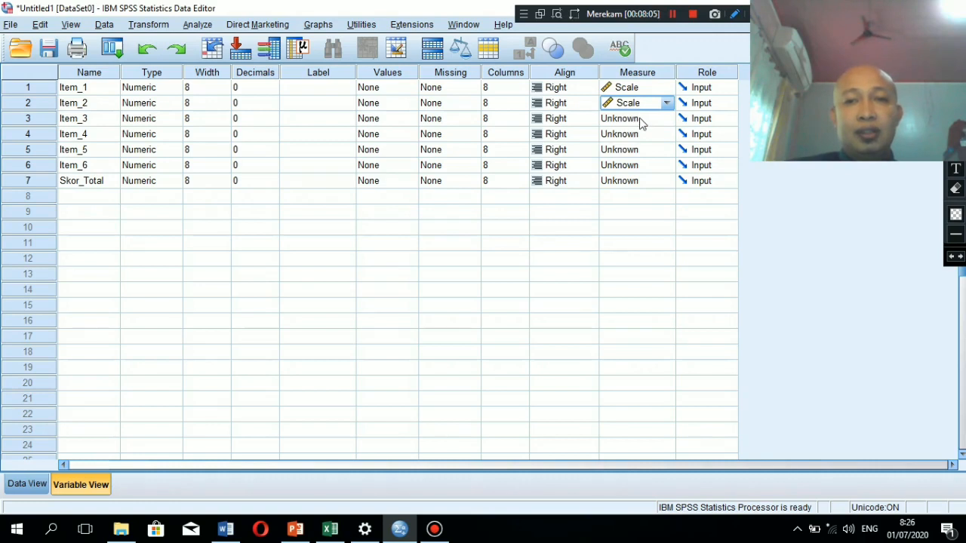
pyautogui.click(640, 121)
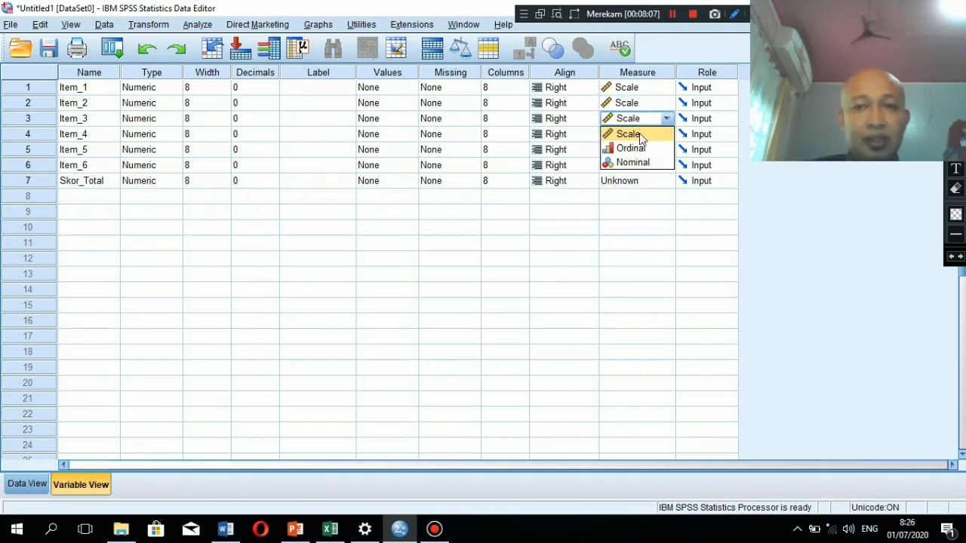
pyautogui.click(640, 134)
pyautogui.click(623, 136)
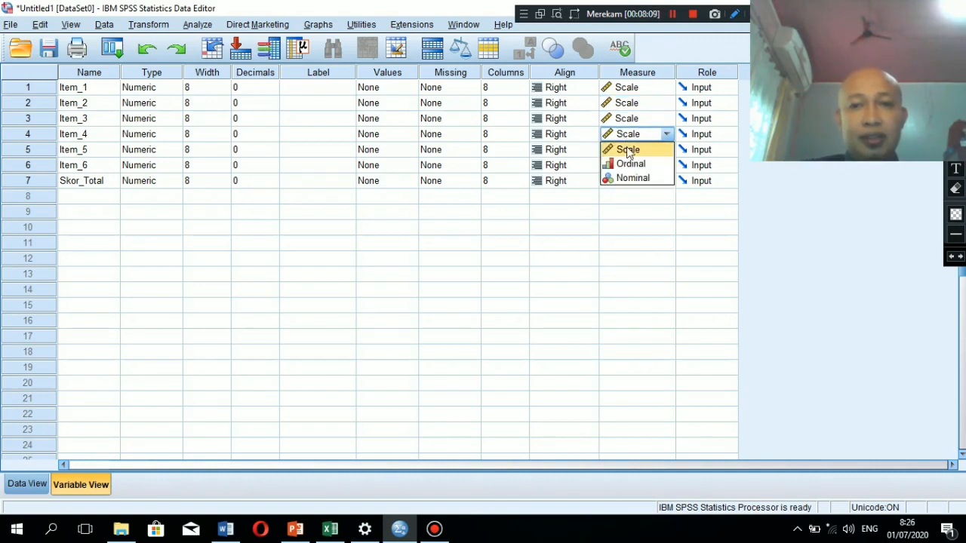
pyautogui.click(629, 150)
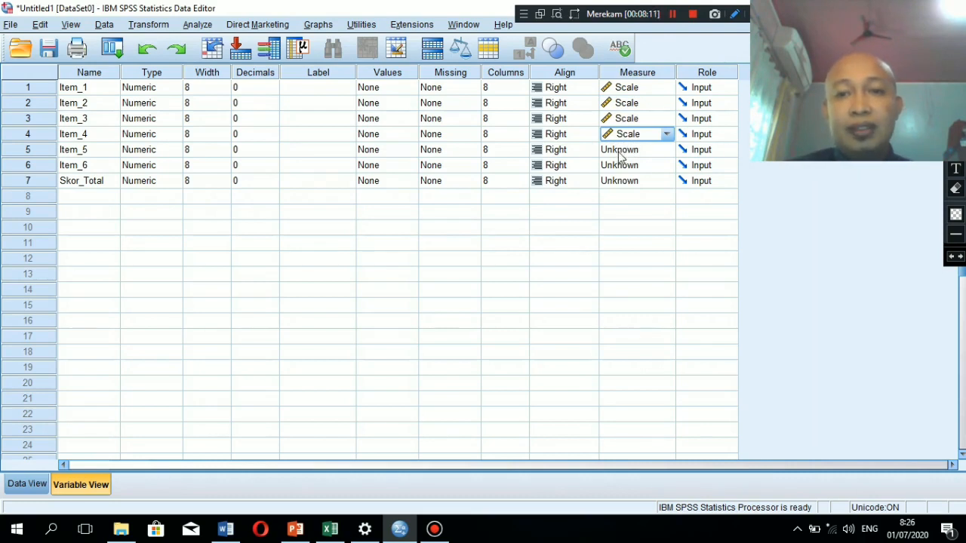
pyautogui.click(620, 150)
pyautogui.click(628, 166)
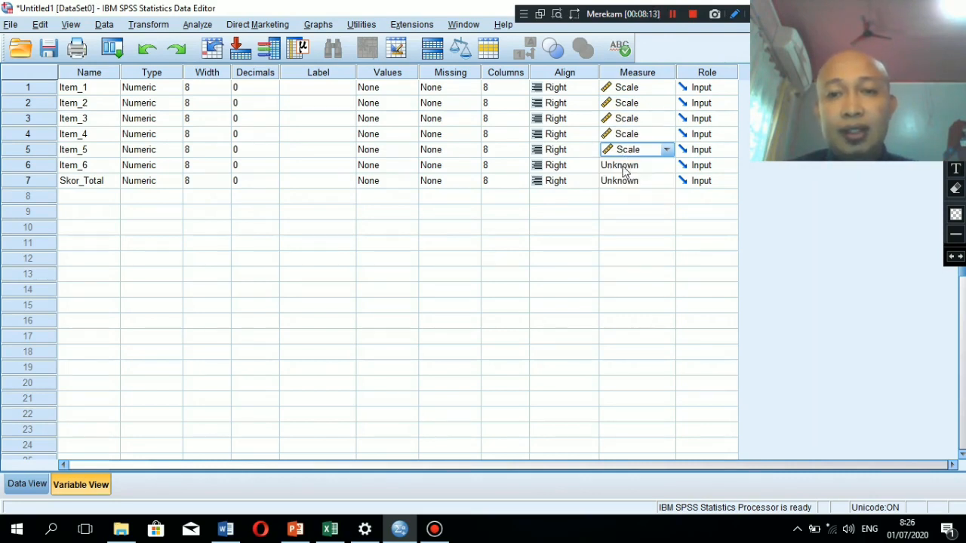
pyautogui.click(623, 168)
pyautogui.click(632, 181)
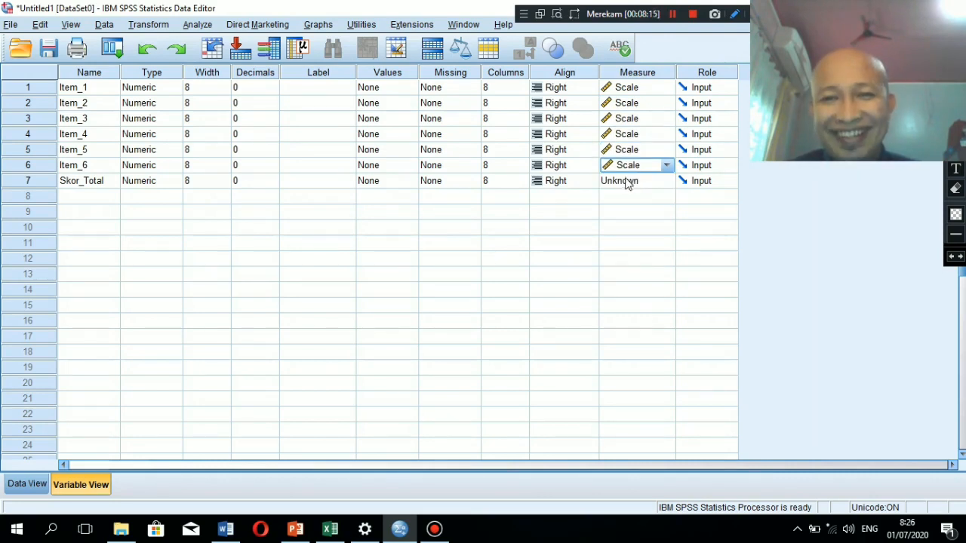
pyautogui.click(626, 182)
pyautogui.click(631, 197)
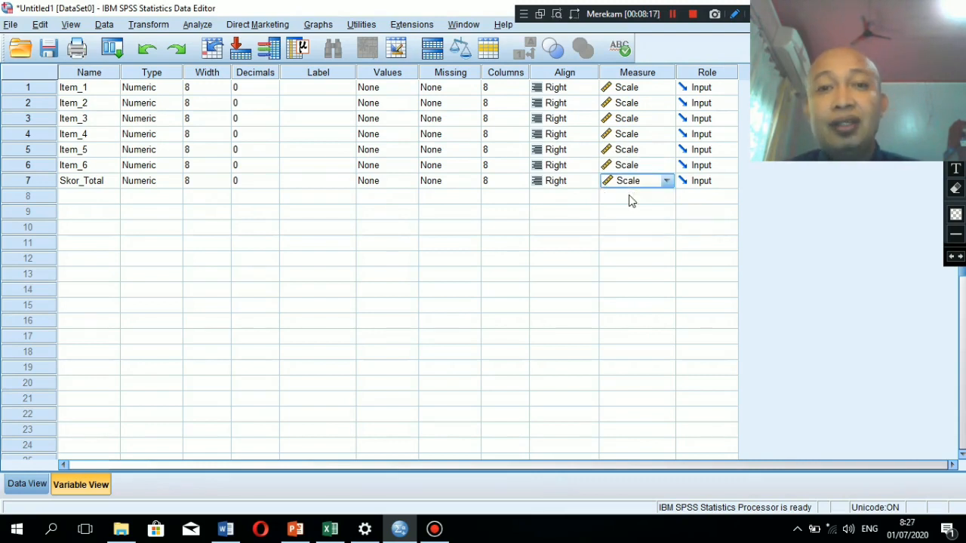
# Run a two-tailed Pearson bivariate correlation on Item_1 through Item_6 and Skor_Total, with significant correlations flagged
pyautogui.click(33, 486)
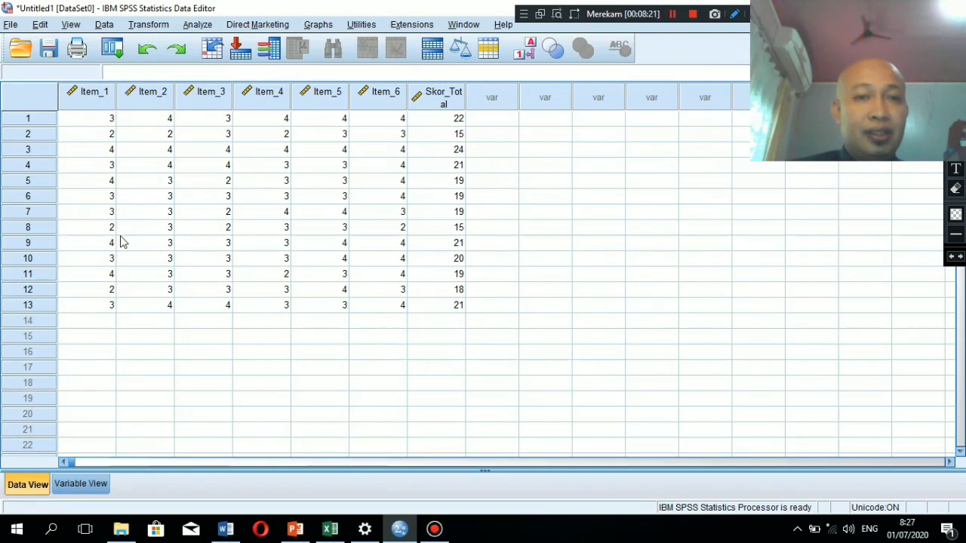
pyautogui.click(196, 25)
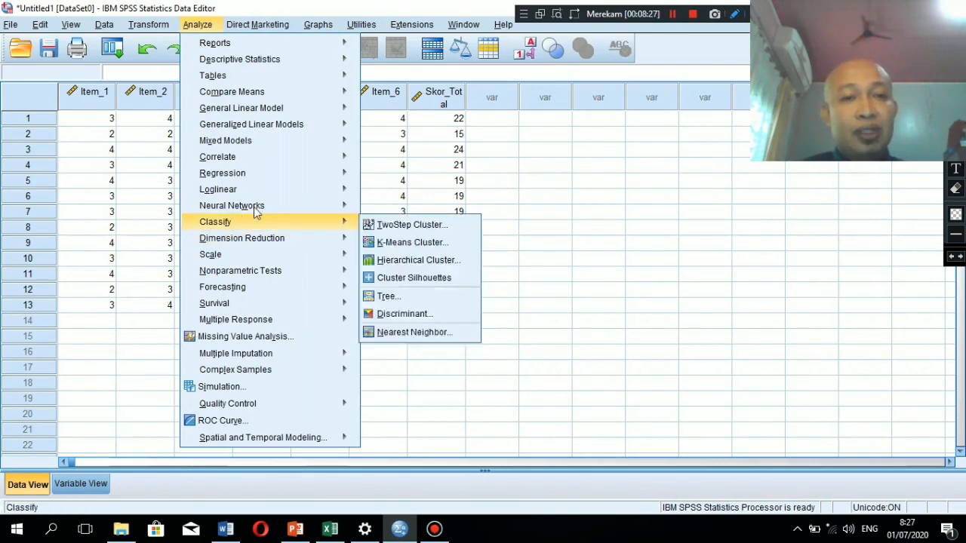
pyautogui.moveTo(242, 154)
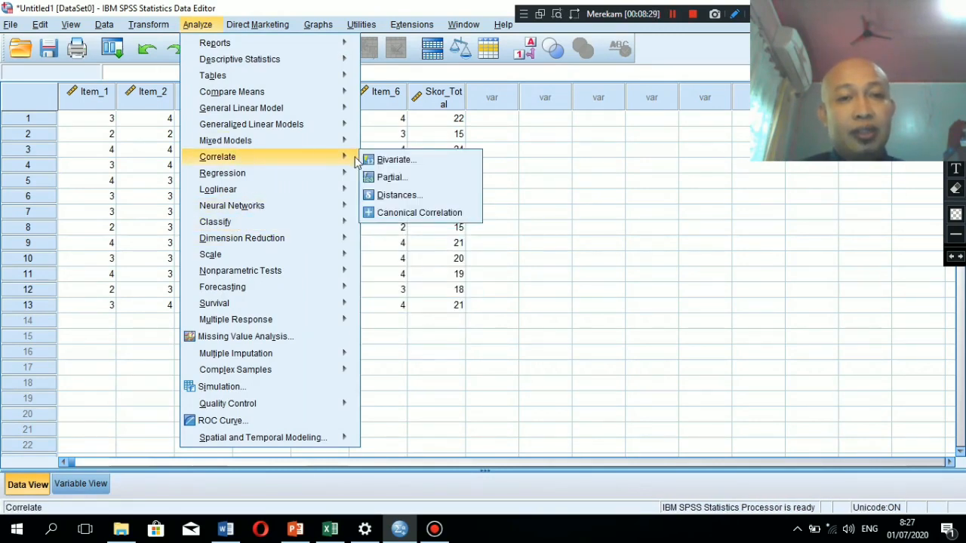
pyautogui.click(409, 160)
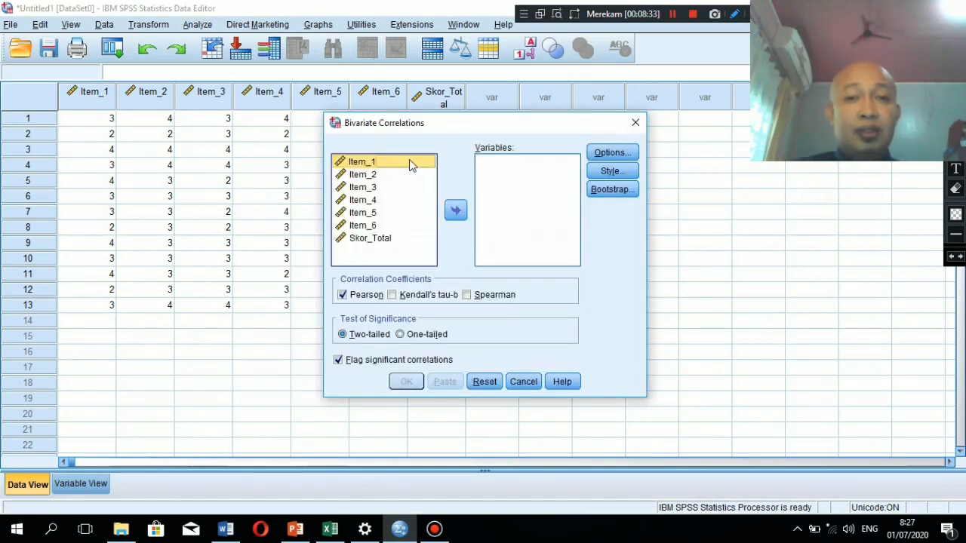
pyautogui.hotkey('ctrl', 'a')
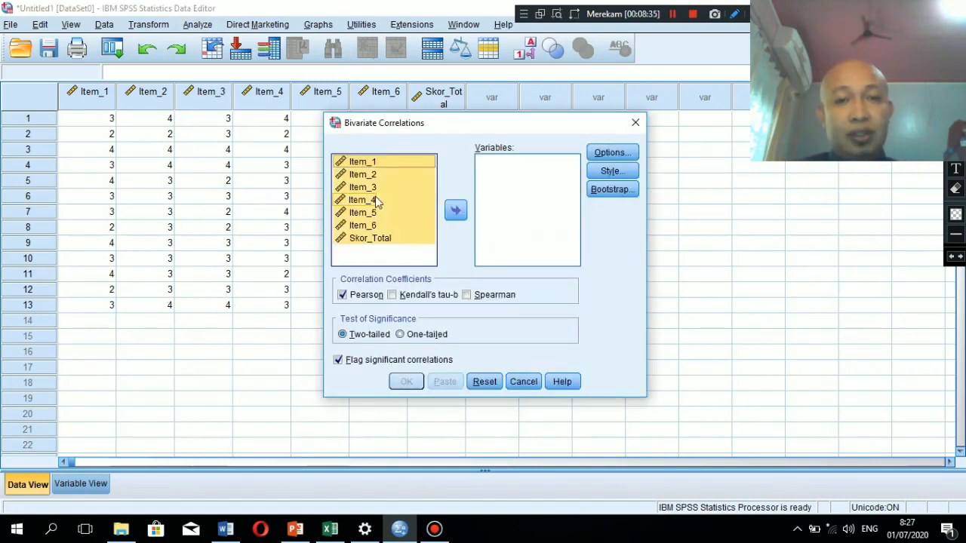
pyautogui.click(456, 214)
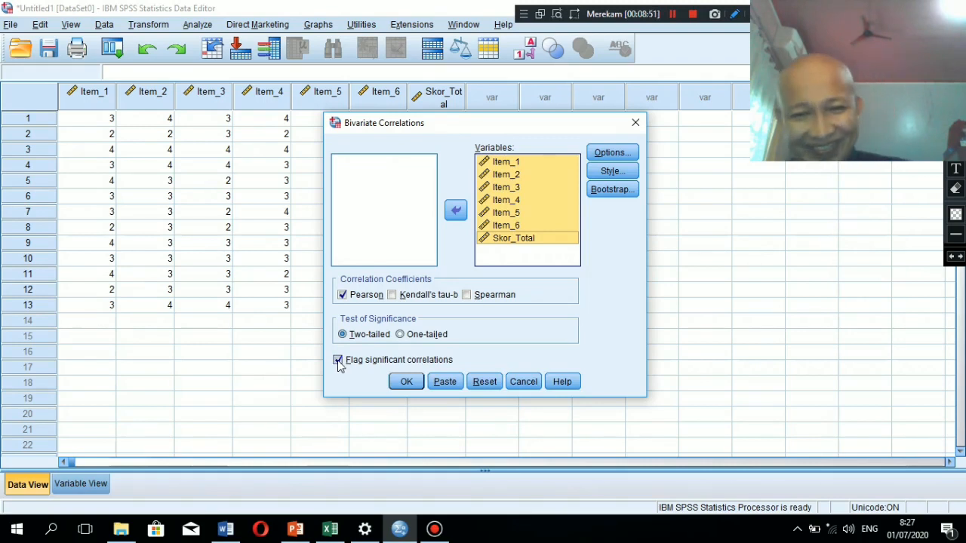
pyautogui.click(408, 382)
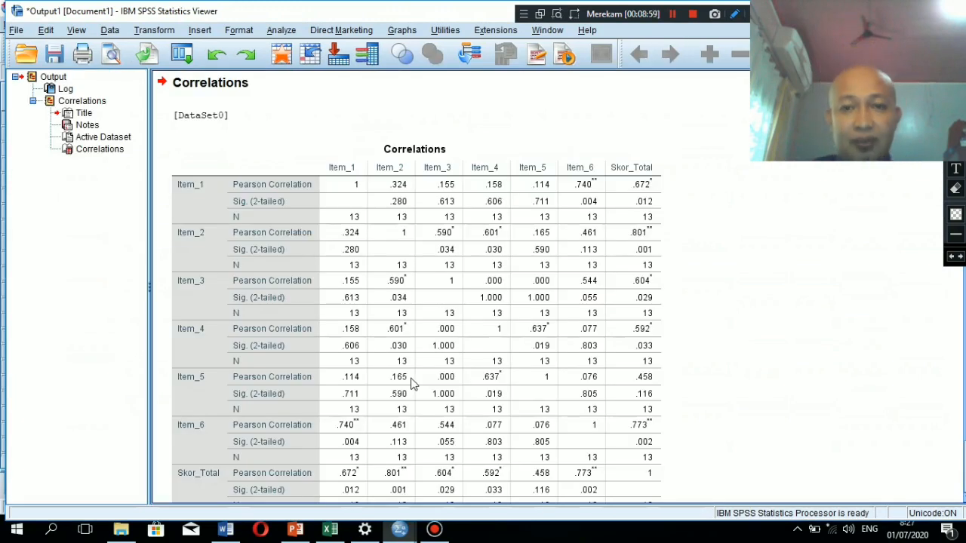
# In red pen, underline Item_1, circle its Skor_Total significance, write "0,012 < 0,05" beside it and label the item "Valid (V)"
pyautogui.click(498, 328)
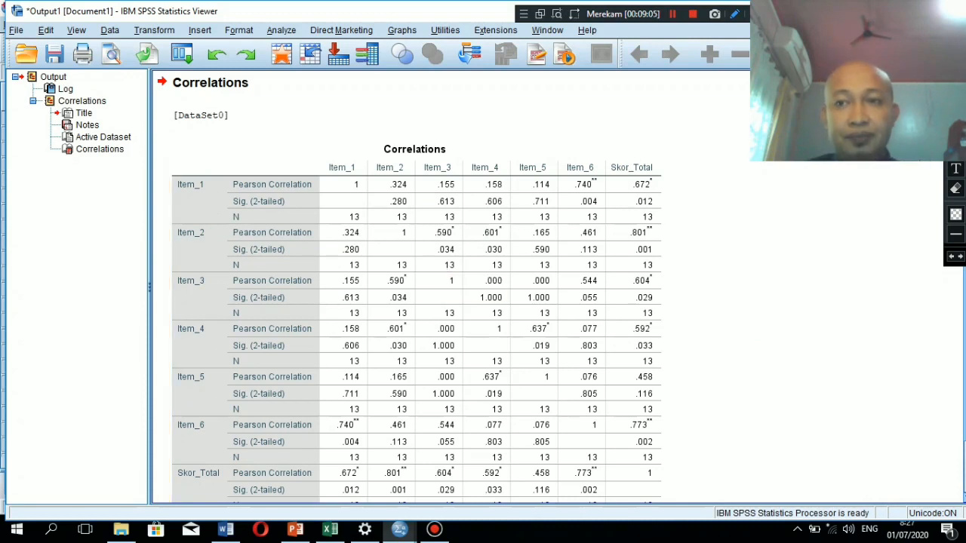
pyautogui.click(955, 91)
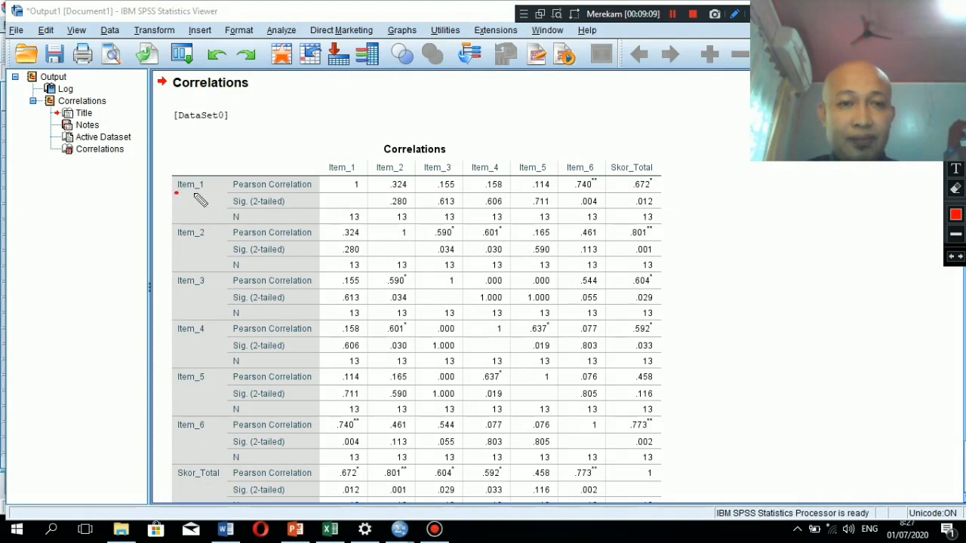
pyautogui.moveTo(175, 193); pyautogui.dragTo(208, 194)
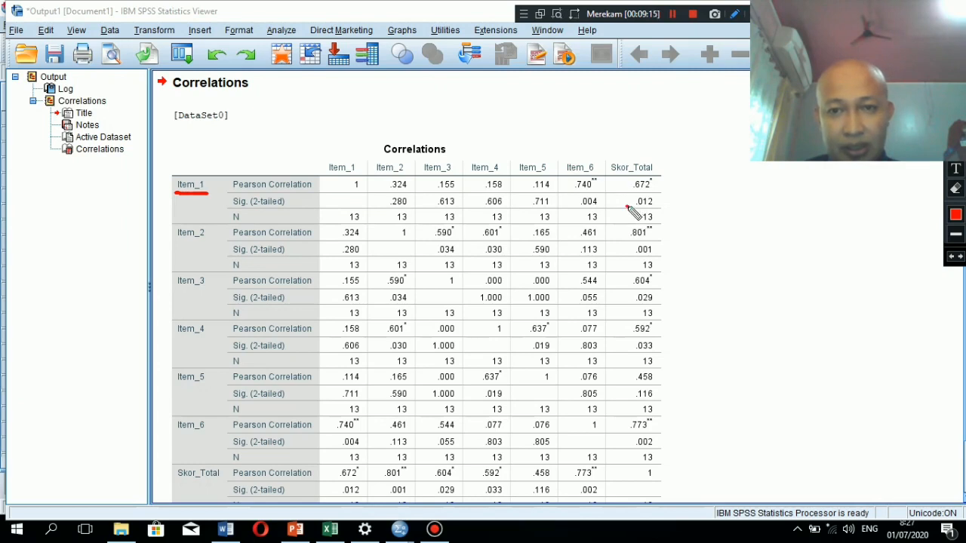
pyautogui.moveTo(626, 207)
pyautogui.mouseDown()
pyautogui.moveTo(659, 209)
pyautogui.moveTo(626, 194)
pyautogui.moveTo(632, 214)
pyautogui.moveTo(660, 199)
pyautogui.moveTo(759, 198)
pyautogui.moveTo(762, 211)
pyautogui.moveTo(769, 199)
pyautogui.moveTo(820, 210)
pyautogui.moveTo(873, 193)
pyautogui.mouseUp()
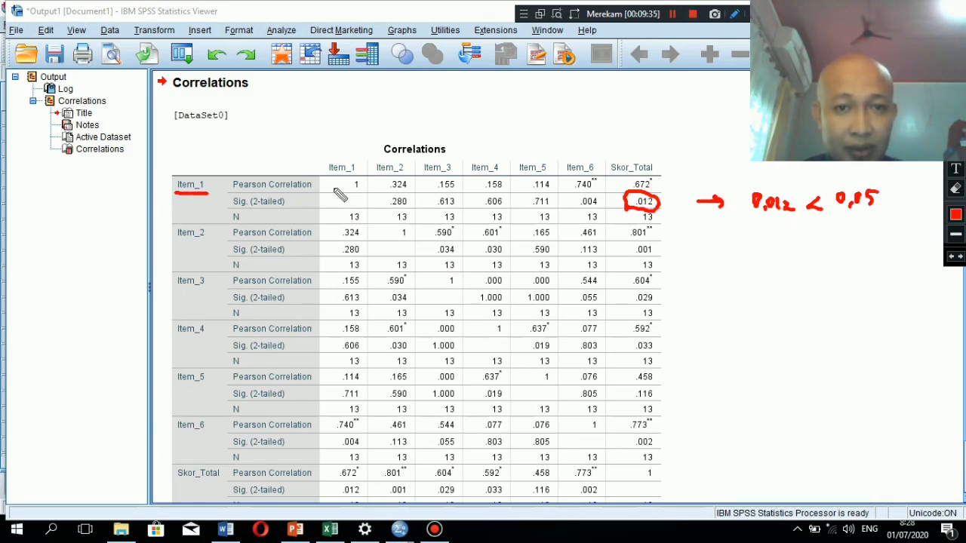
pyautogui.moveTo(350, 180); pyautogui.dragTo(611, 183)
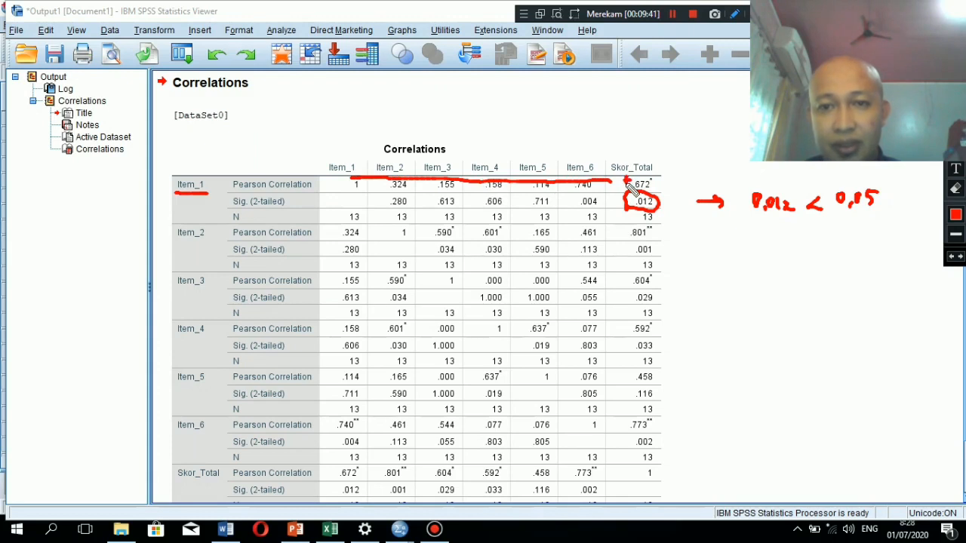
pyautogui.moveTo(693, 178)
pyautogui.mouseDown()
pyautogui.moveTo(833, 227)
pyautogui.moveTo(898, 223)
pyautogui.mouseUp()
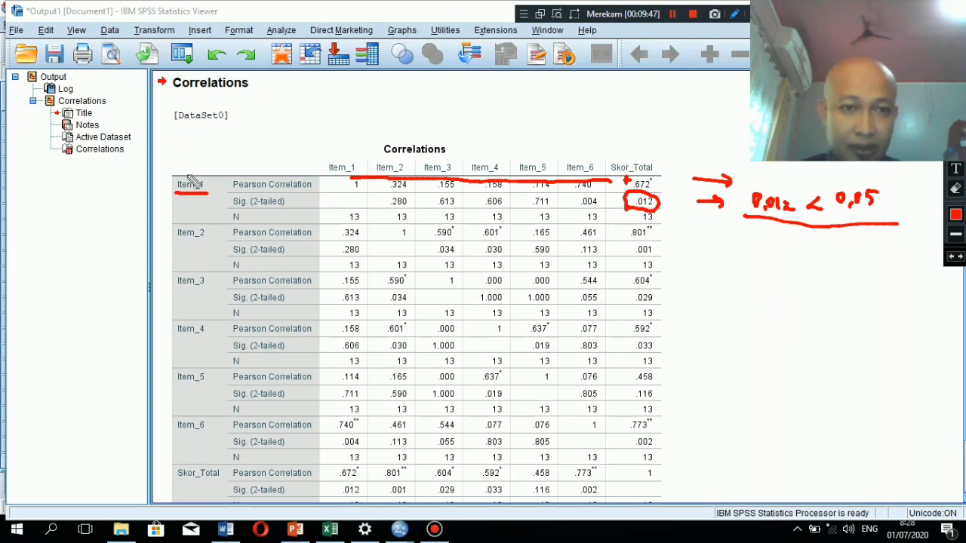
pyautogui.moveTo(189, 177)
pyautogui.mouseDown()
pyautogui.moveTo(226, 147)
pyautogui.moveTo(229, 155)
pyautogui.moveTo(262, 141)
pyautogui.moveTo(276, 156)
pyautogui.moveTo(280, 143)
pyautogui.moveTo(287, 155)
pyautogui.moveTo(313, 143)
pyautogui.moveTo(318, 156)
pyautogui.mouseUp()
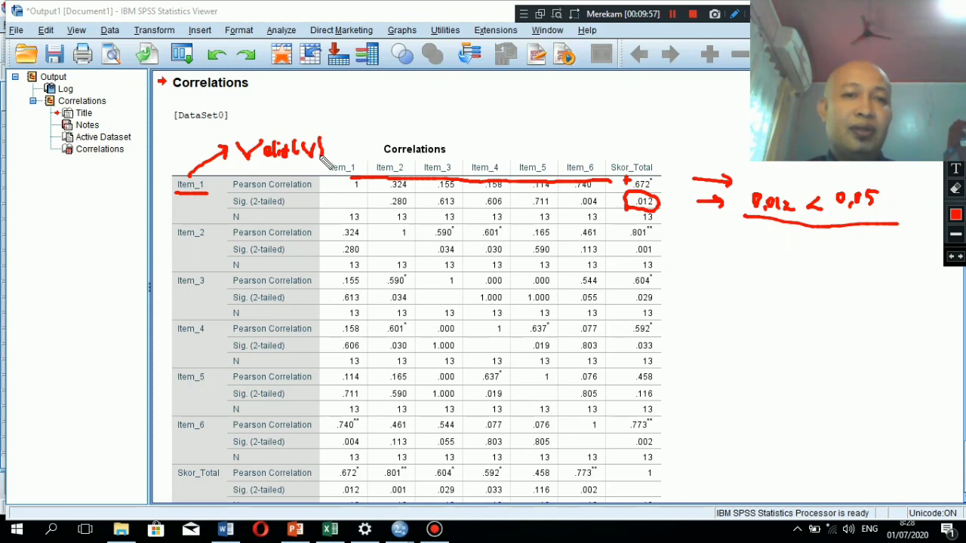
# Underline Item_2, circle its Skor_Total significance, put a plus before its correlation and mark the item "V"
pyautogui.moveTo(175, 240); pyautogui.dragTo(216, 238)
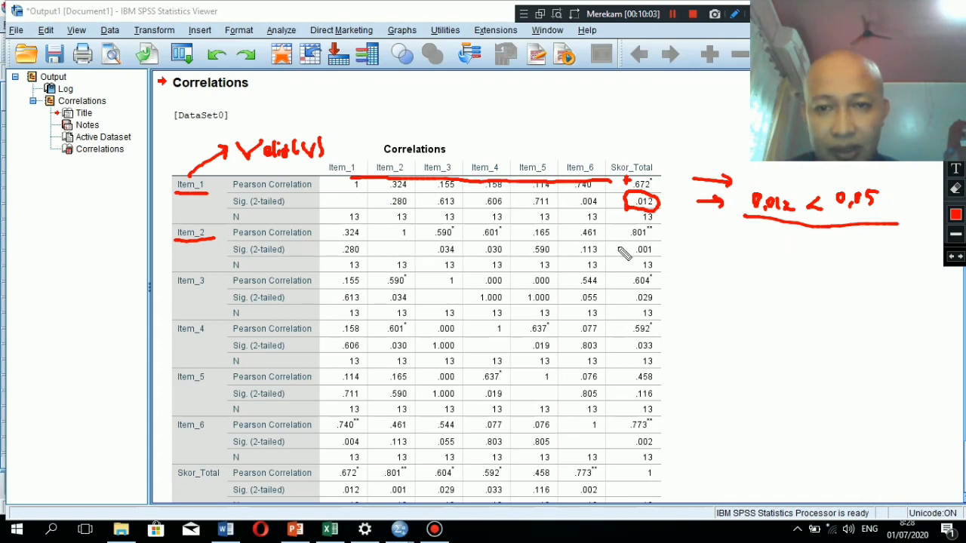
pyautogui.moveTo(619, 246)
pyautogui.mouseDown()
pyautogui.moveTo(638, 265)
pyautogui.moveTo(660, 257)
pyautogui.moveTo(648, 239)
pyautogui.moveTo(620, 247)
pyautogui.mouseUp()
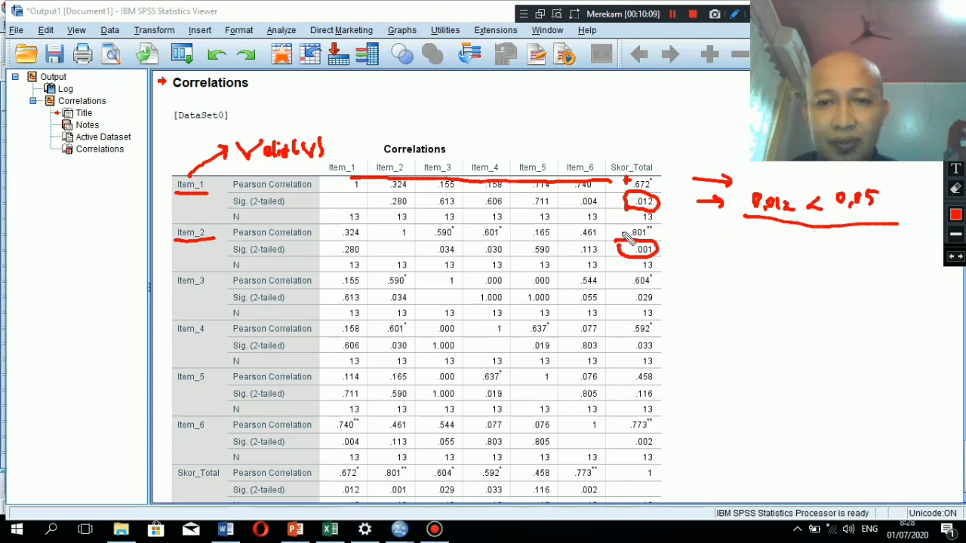
pyautogui.moveTo(619, 232); pyautogui.dragTo(621, 233)
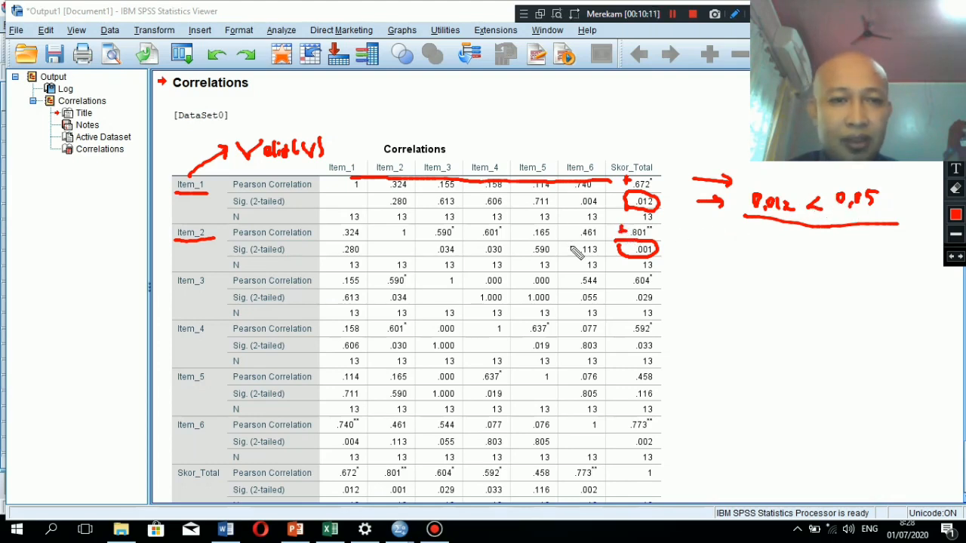
pyautogui.moveTo(155, 231)
pyautogui.mouseDown()
pyautogui.moveTo(159, 242)
pyautogui.moveTo(164, 230)
pyautogui.mouseUp()
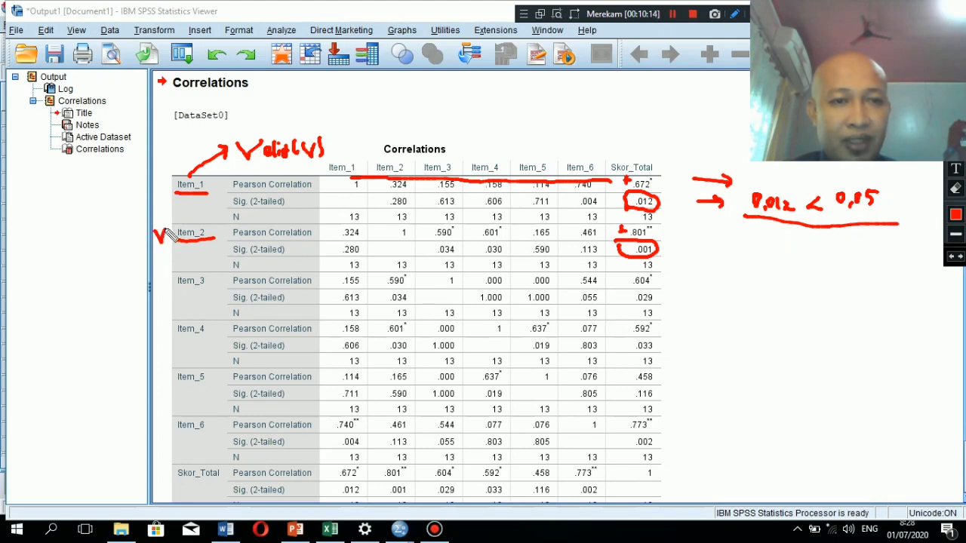
# Underline Item_3 and Item_4 and their Skor_Total significances, put a plus before each correlation and mark both items "V"
pyautogui.moveTo(177, 289); pyautogui.dragTo(215, 288)
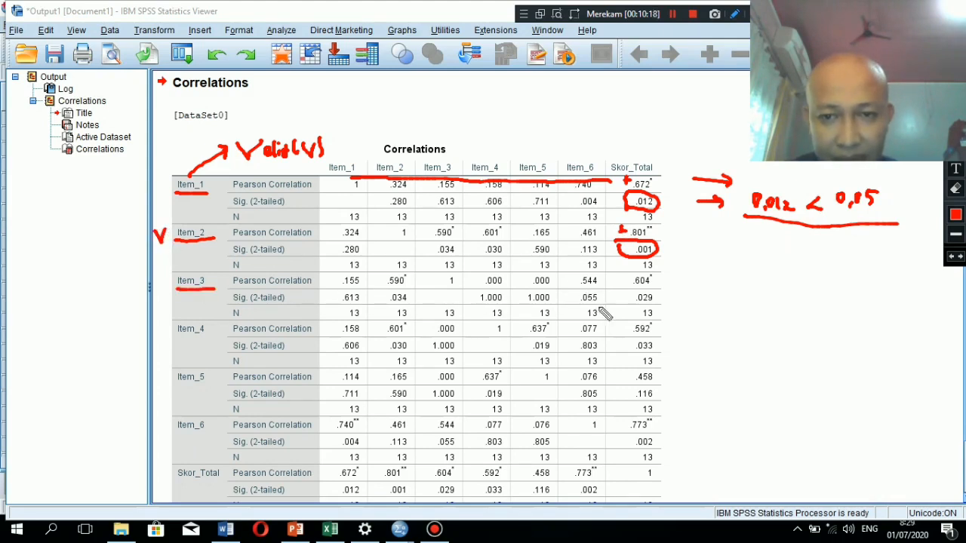
pyautogui.moveTo(624, 304); pyautogui.dragTo(655, 304)
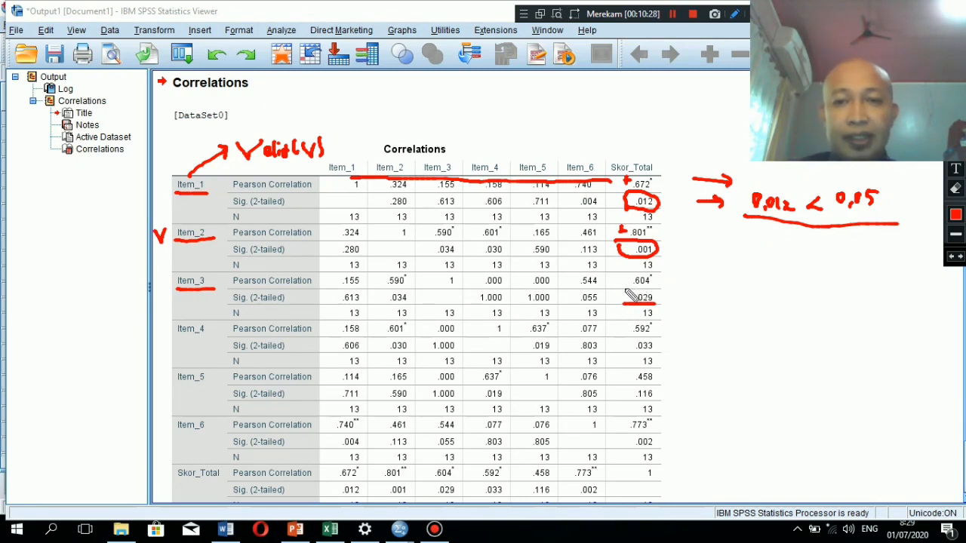
pyautogui.moveTo(621, 280)
pyautogui.mouseDown()
pyautogui.moveTo(631, 279)
pyautogui.moveTo(625, 286)
pyautogui.mouseUp()
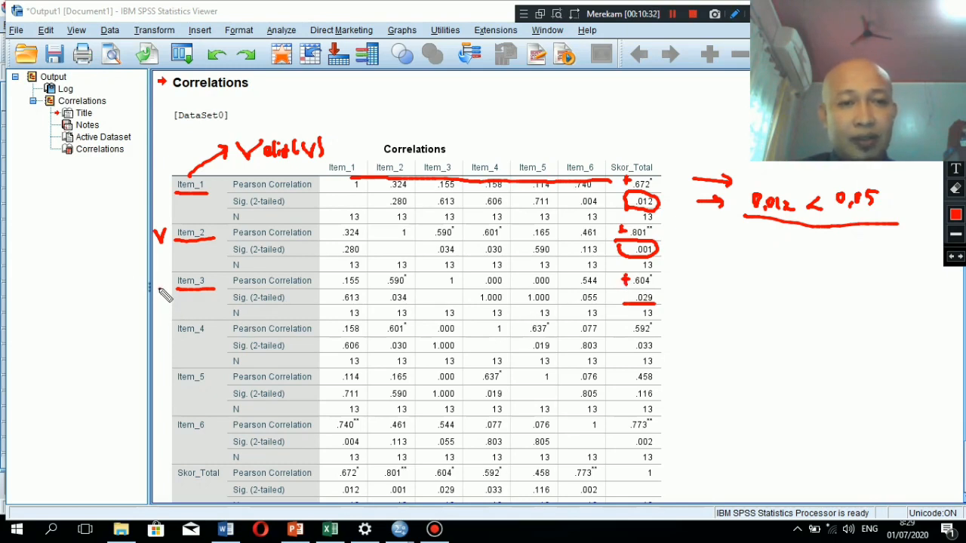
pyautogui.moveTo(156, 285)
pyautogui.mouseDown()
pyautogui.moveTo(160, 298)
pyautogui.moveTo(172, 278)
pyautogui.mouseUp()
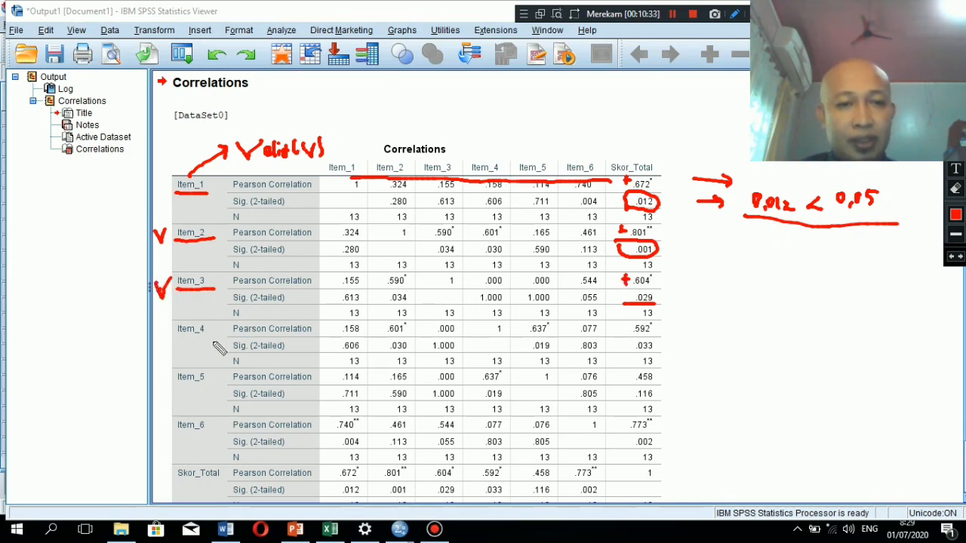
pyautogui.moveTo(171, 341); pyautogui.dragTo(200, 341)
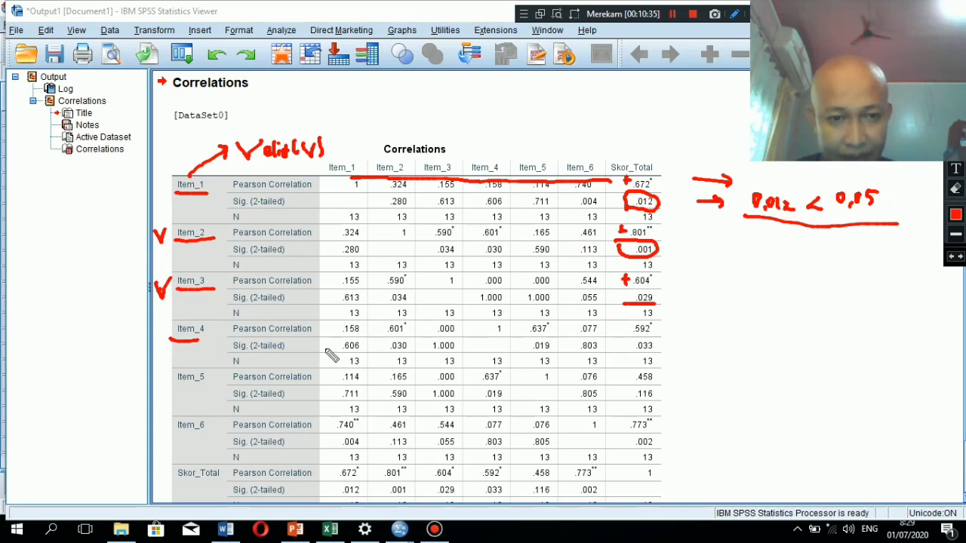
pyautogui.moveTo(628, 352); pyautogui.dragTo(649, 352)
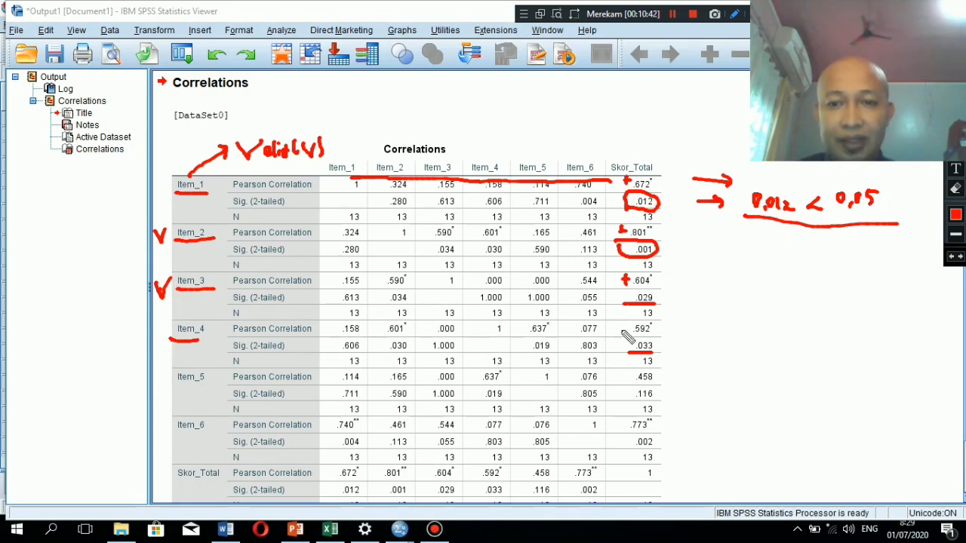
pyautogui.moveTo(626, 325)
pyautogui.mouseDown()
pyautogui.moveTo(626, 335)
pyautogui.moveTo(631, 330)
pyautogui.mouseUp()
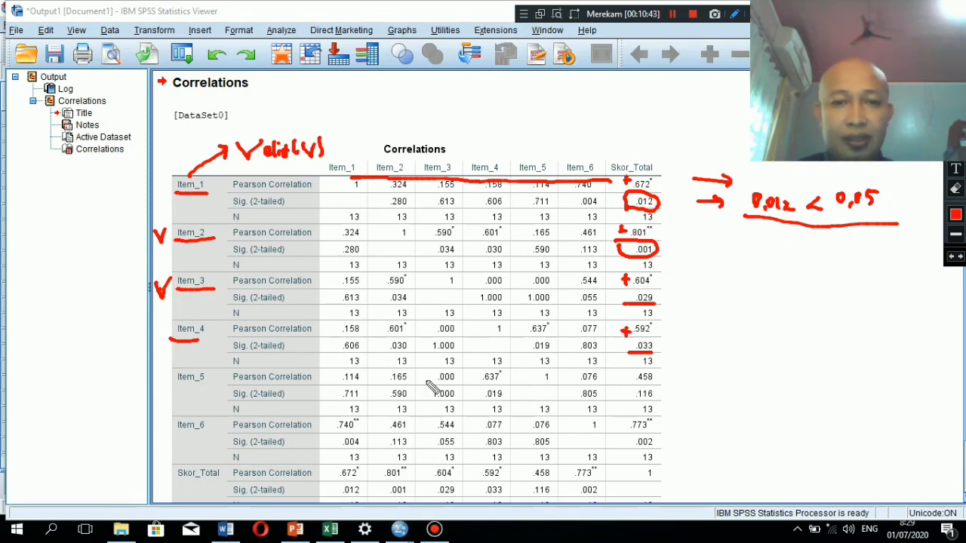
pyautogui.moveTo(155, 337)
pyautogui.mouseDown()
pyautogui.moveTo(161, 348)
pyautogui.moveTo(181, 329)
pyautogui.mouseUp()
# Underline Item_5 and its Sig. (2-tailed) label, write "0,116 > 0,05" beside its Skor_Total significance and mark the item "TV"
pyautogui.moveTo(178, 387); pyautogui.dragTo(202, 390)
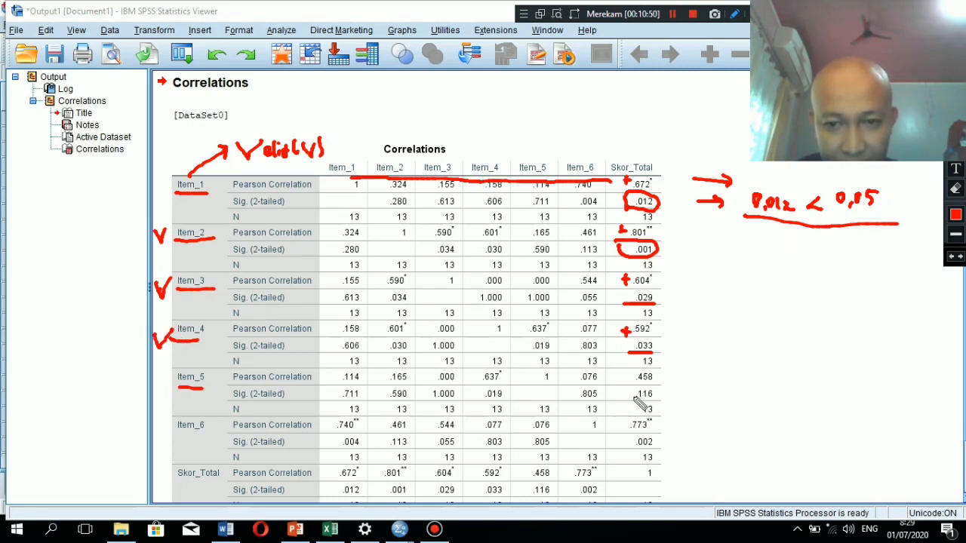
pyautogui.moveTo(246, 402); pyautogui.dragTo(289, 401)
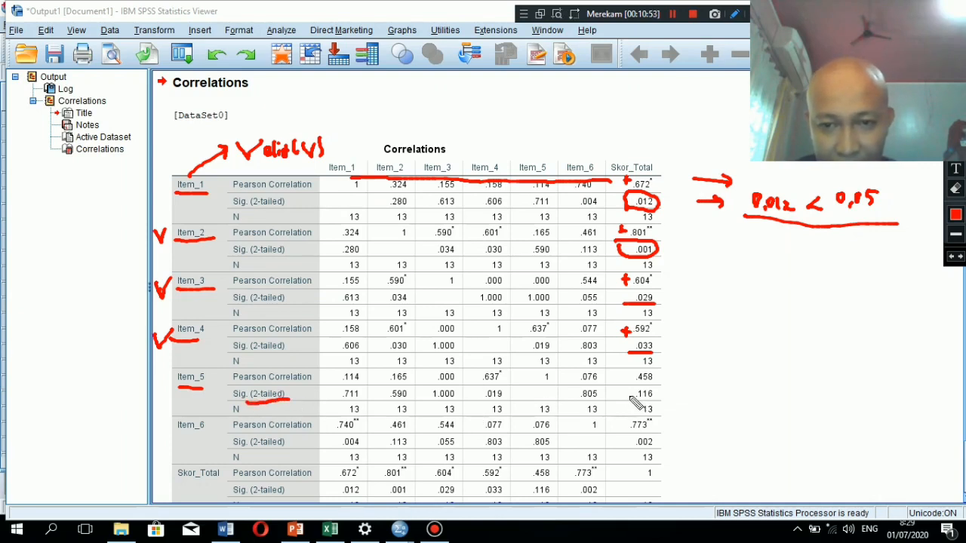
pyautogui.click(626, 393)
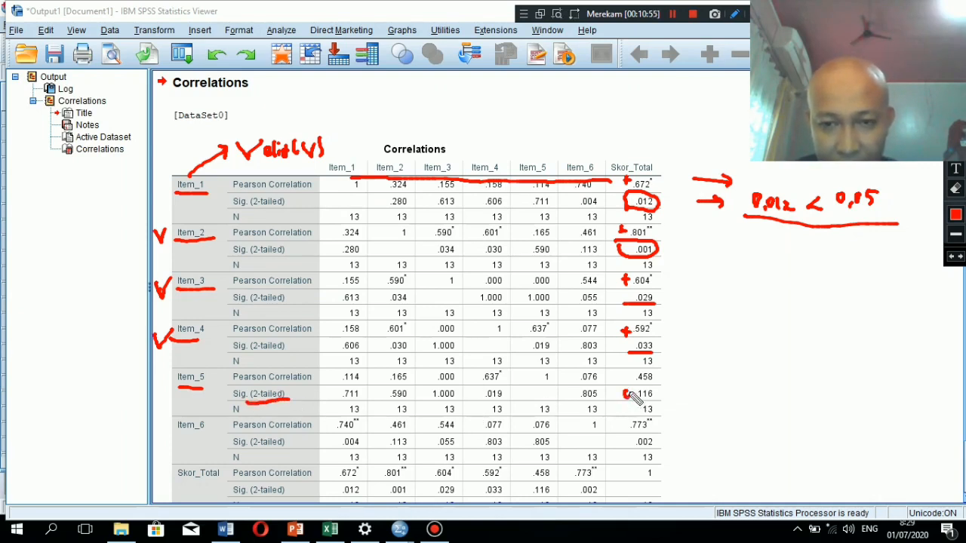
pyautogui.moveTo(671, 393)
pyautogui.mouseDown()
pyautogui.moveTo(702, 393)
pyautogui.moveTo(694, 406)
pyautogui.mouseUp()
pyautogui.moveTo(749, 376)
pyautogui.mouseDown()
pyautogui.moveTo(764, 388)
pyautogui.moveTo(788, 374)
pyautogui.moveTo(819, 376)
pyautogui.moveTo(814, 386)
pyautogui.moveTo(846, 367)
pyautogui.moveTo(869, 379)
pyautogui.moveTo(873, 366)
pyautogui.mouseUp()
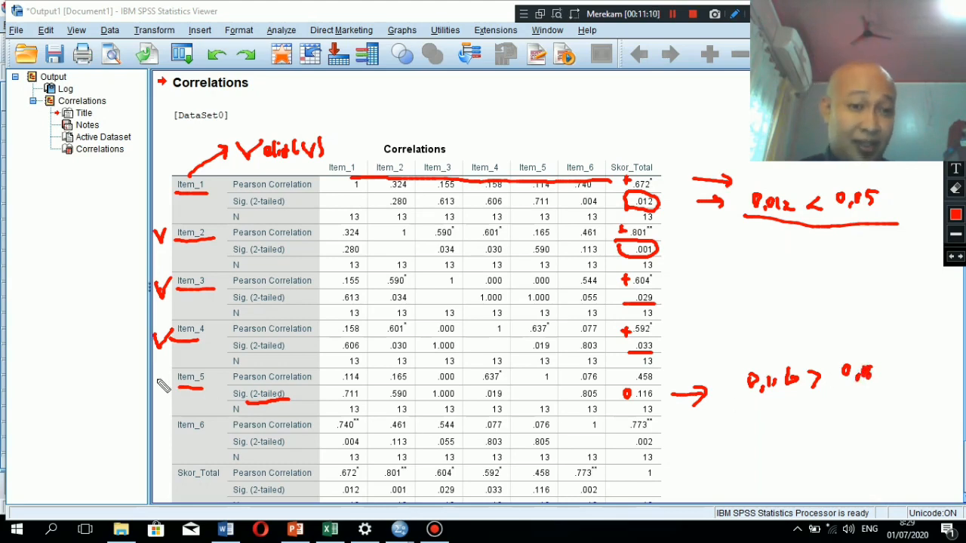
pyautogui.moveTo(148, 379)
pyautogui.mouseDown()
pyautogui.moveTo(168, 392)
pyautogui.moveTo(178, 377)
pyautogui.mouseUp()
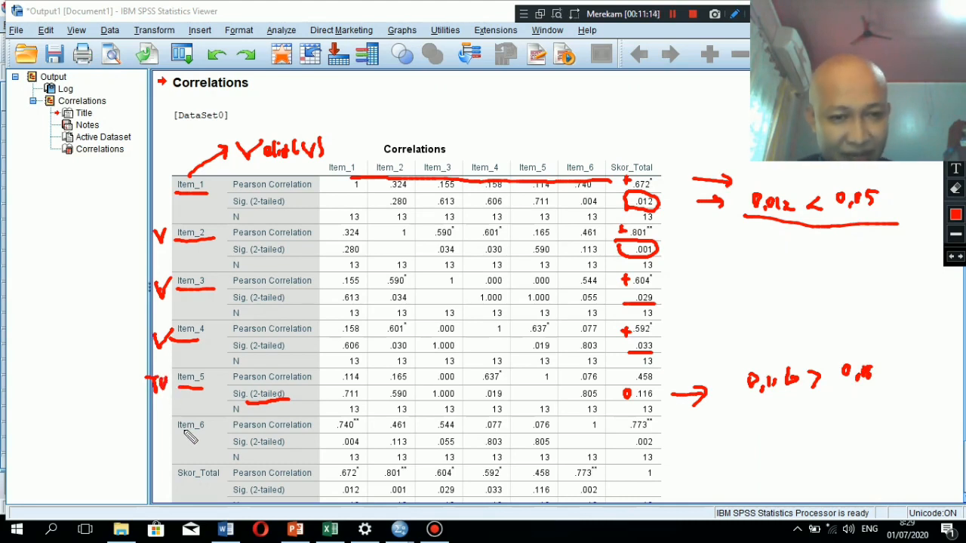
# Underline Item_6 and its Skor_Total significance, add a plus before its correlation, mark it "V" and underline Item_5's "TV" mark
pyautogui.moveTo(179, 428); pyautogui.dragTo(210, 428)
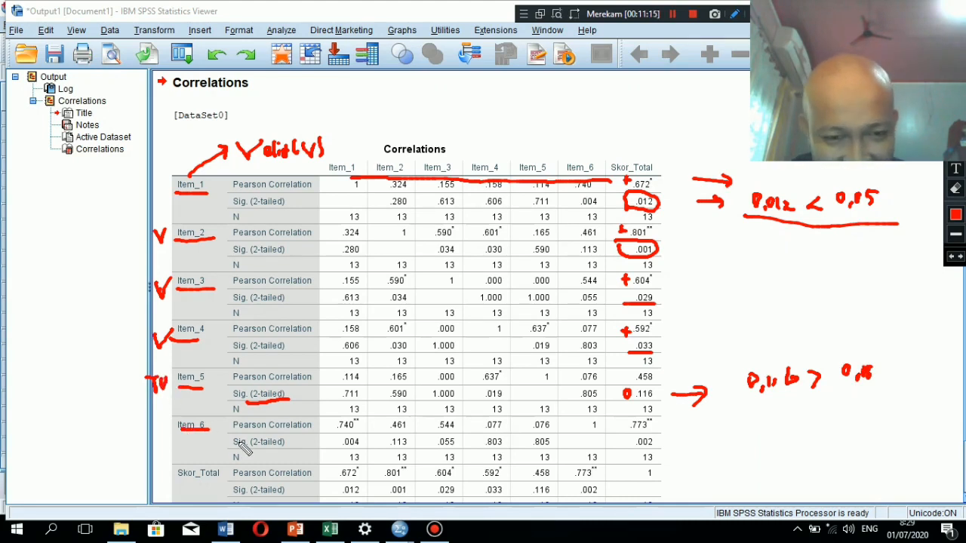
pyautogui.moveTo(296, 442); pyautogui.dragTo(301, 442)
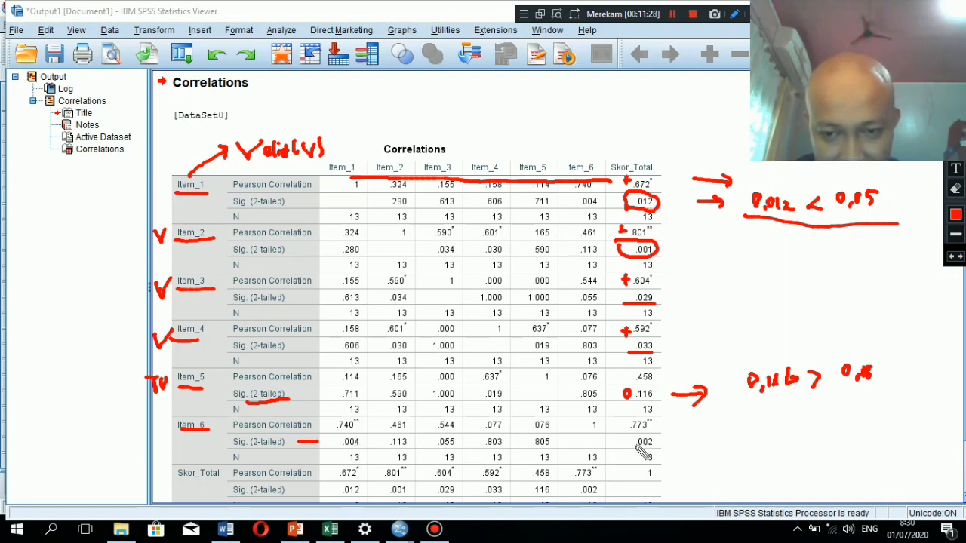
pyautogui.moveTo(628, 445); pyautogui.dragTo(653, 446)
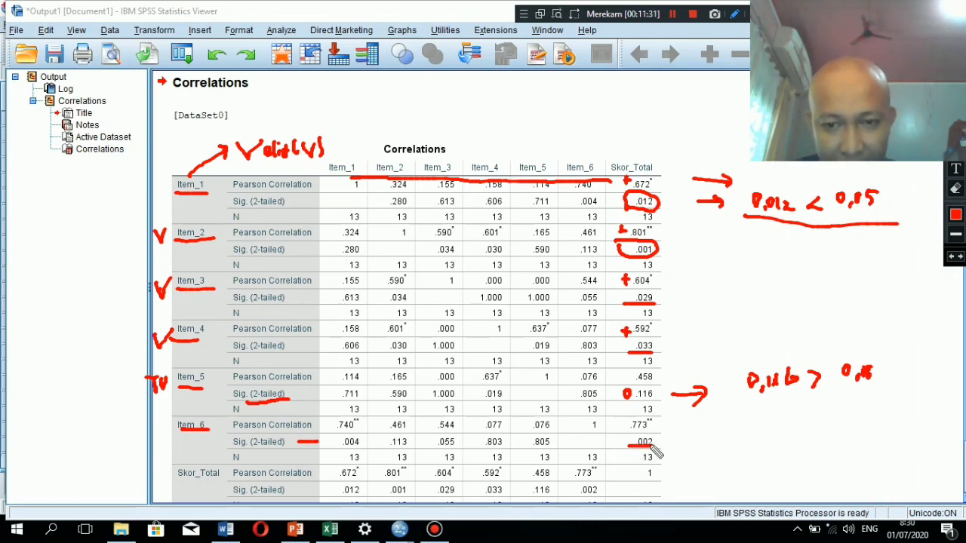
pyautogui.moveTo(618, 423); pyautogui.dragTo(623, 428)
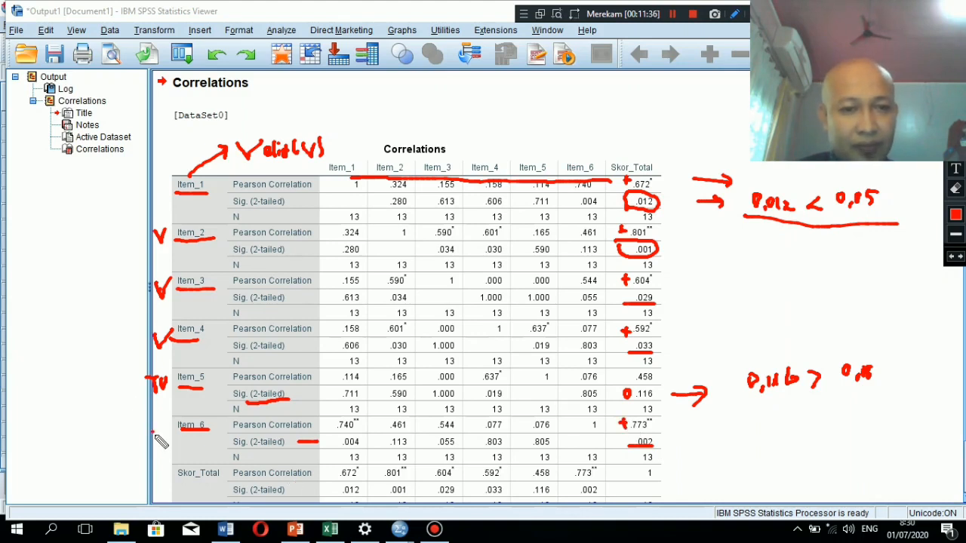
pyautogui.moveTo(152, 431); pyautogui.dragTo(161, 427)
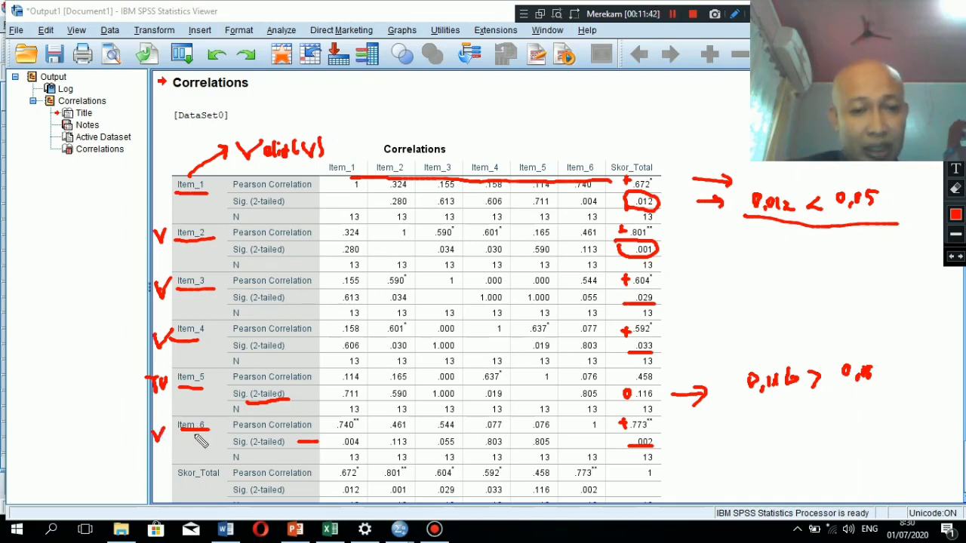
pyautogui.moveTo(146, 400); pyautogui.dragTo(170, 400)
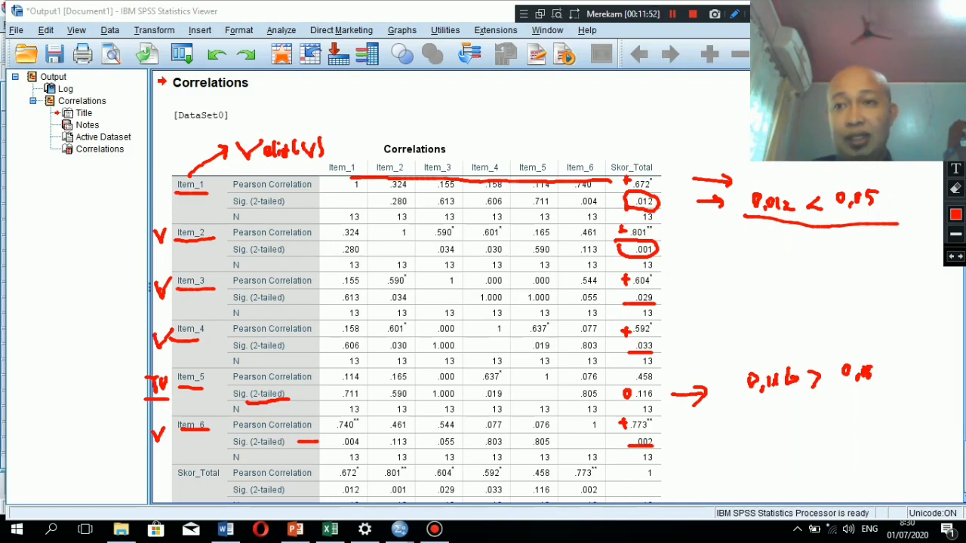
# Erase all the red pen annotations from the correlation table and return to the normal pointer
pyautogui.click(955, 189)
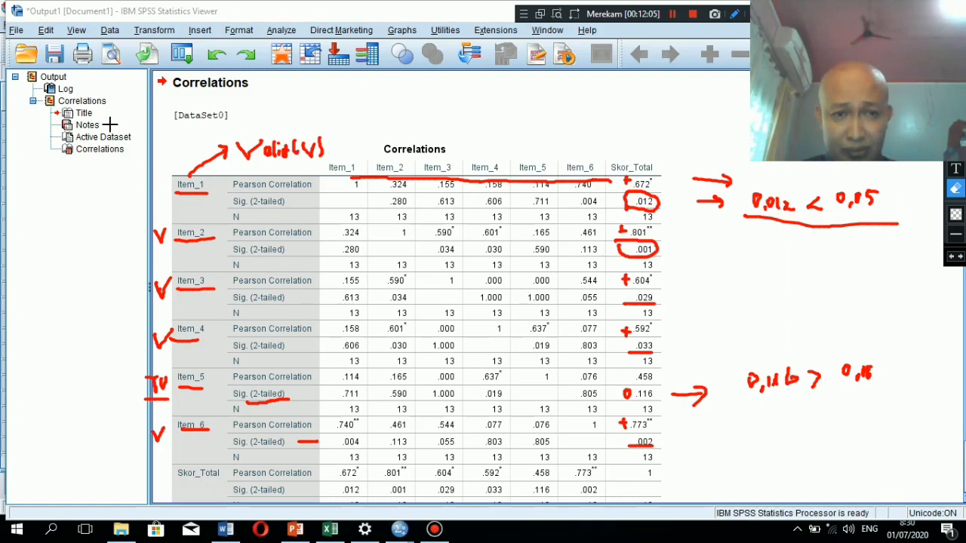
pyautogui.moveTo(104, 122)
pyautogui.mouseDown()
pyautogui.moveTo(665, 308)
pyautogui.moveTo(951, 476)
pyautogui.mouseUp()
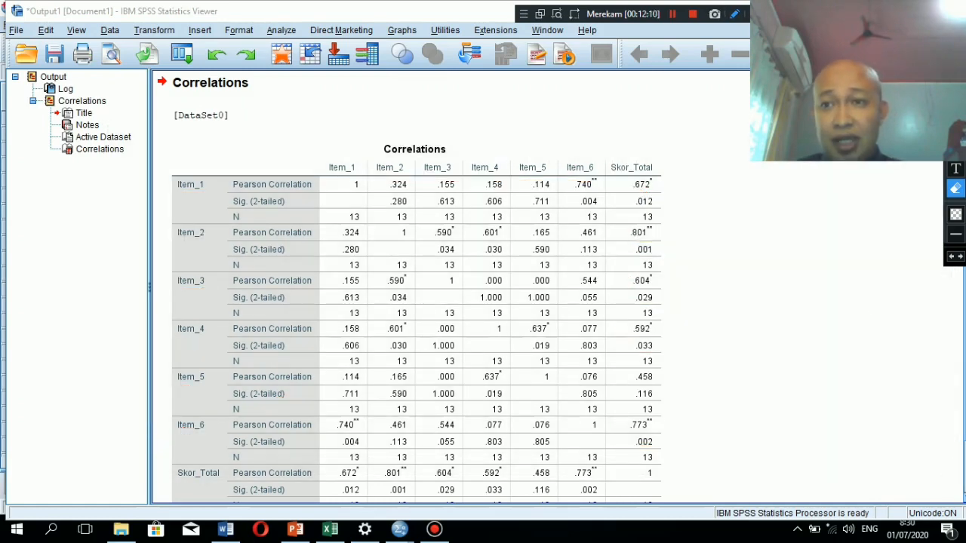
pyautogui.click(955, 130)
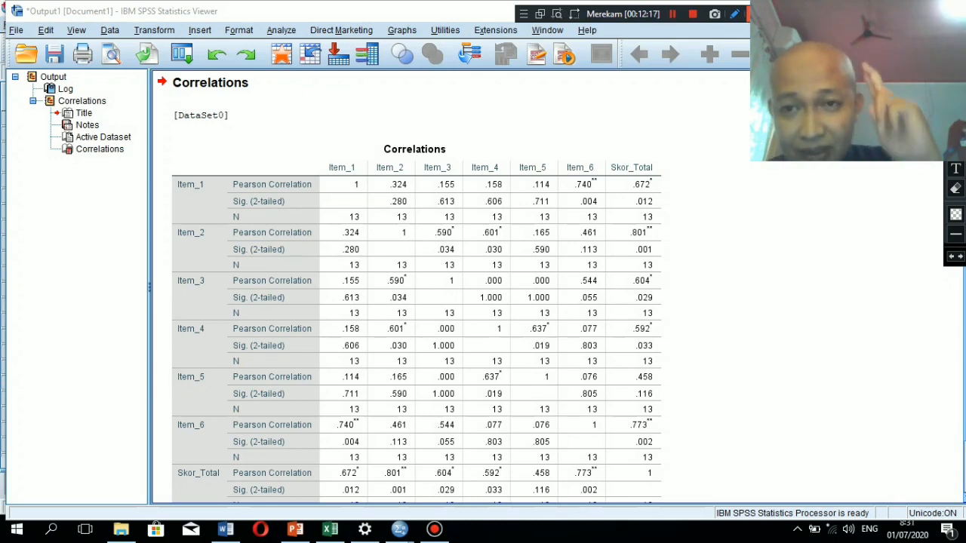
pyautogui.click(745, 13)
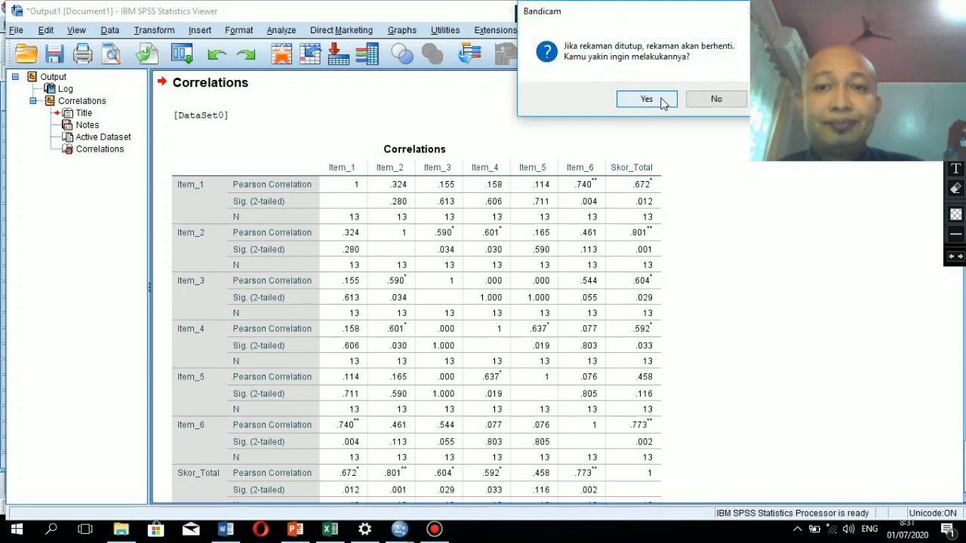